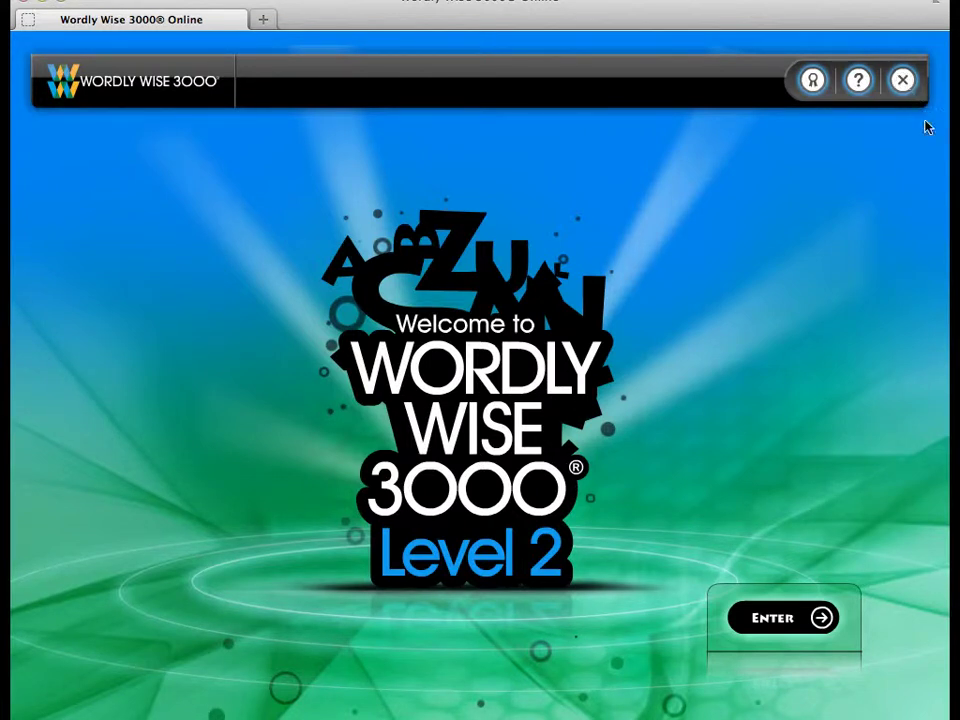
Enter the Level 2 lessons from the Wordly Wise welcome screen.
click(755, 614)
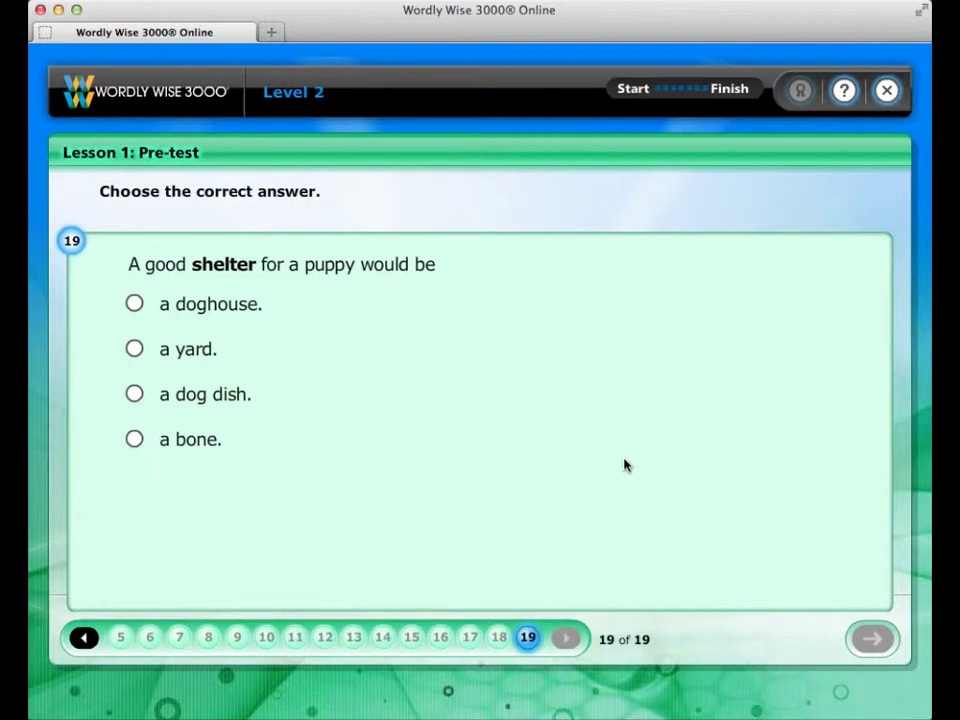
Answer question 19 with 'a dog dish.', finish without reviewing, and accept the 19/19 result.
click(205, 398)
click(868, 636)
click(696, 505)
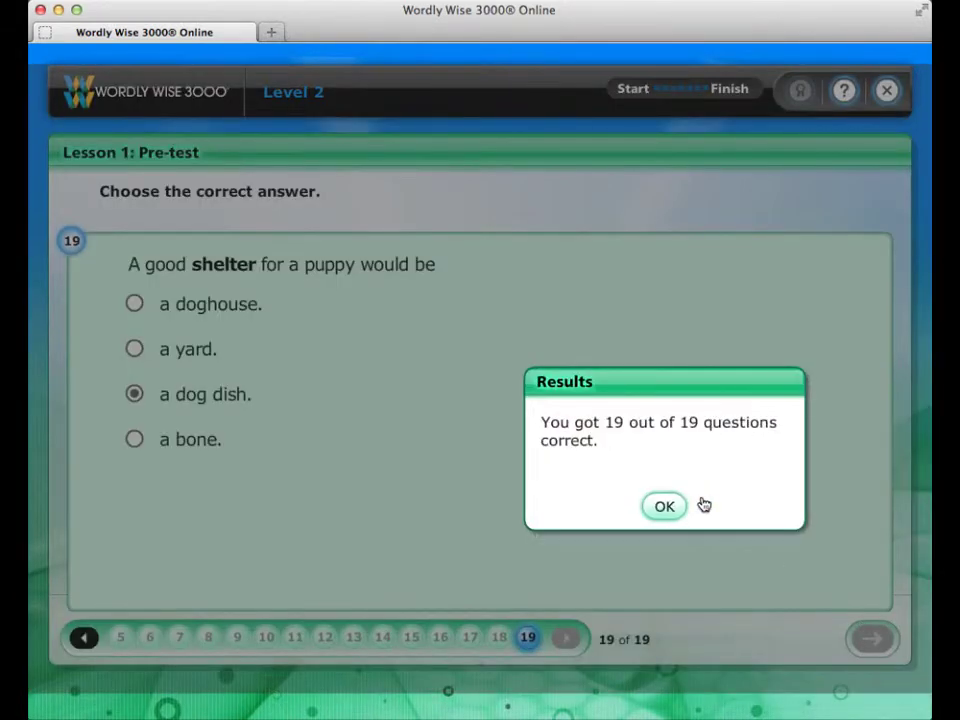
click(668, 508)
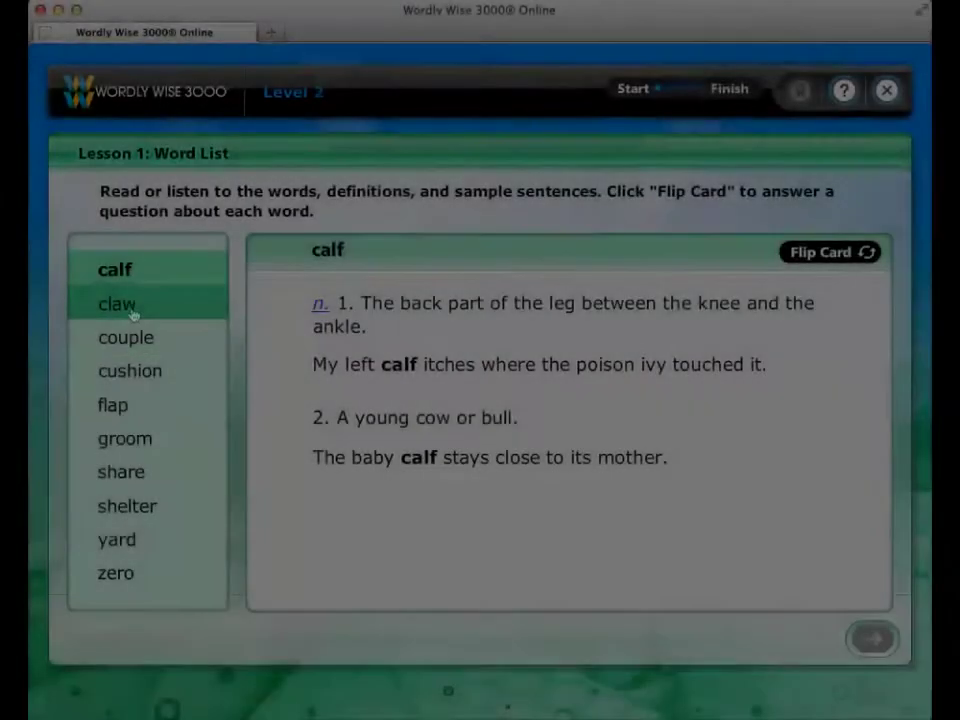
Show the 'claw' card, play its pronunciation, and flip it to 'A snake has claws.'.
click(133, 314)
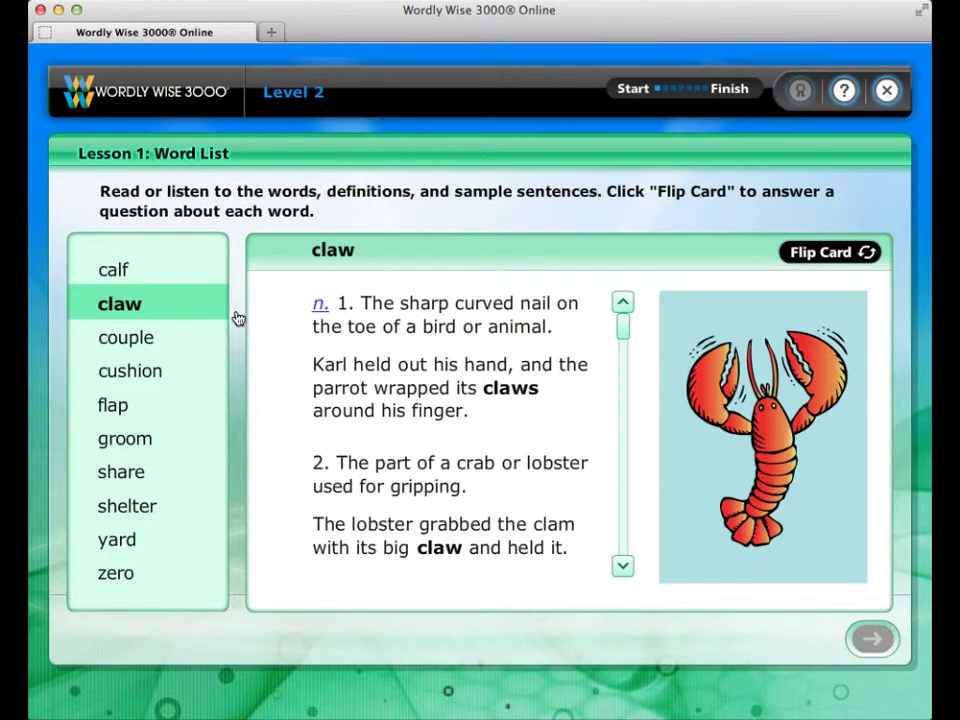
mouse_move(355, 250)
click(280, 251)
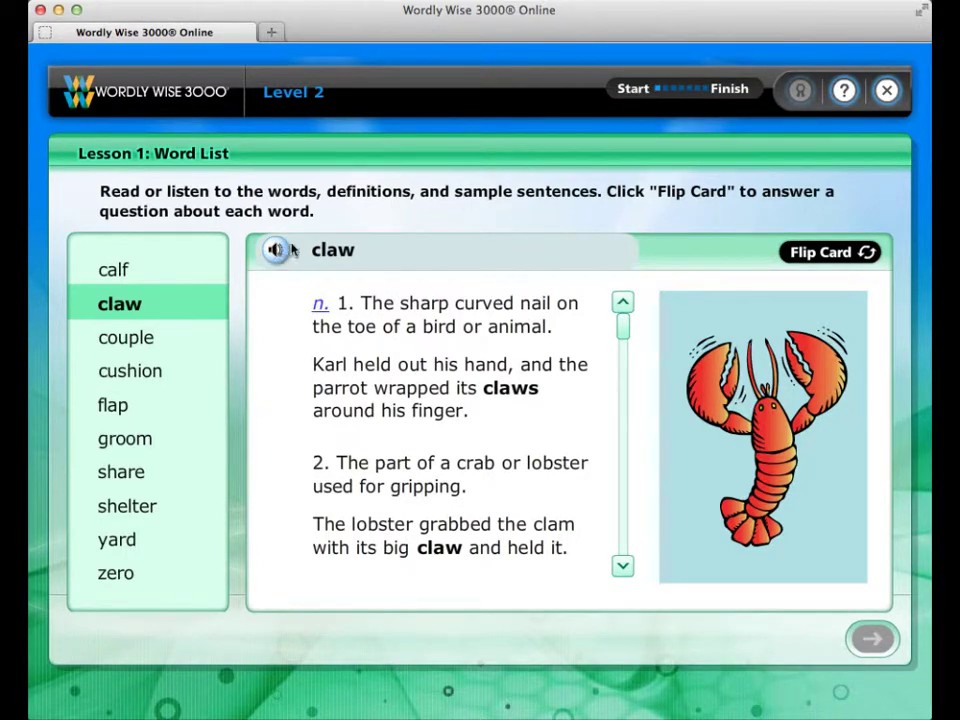
click(806, 255)
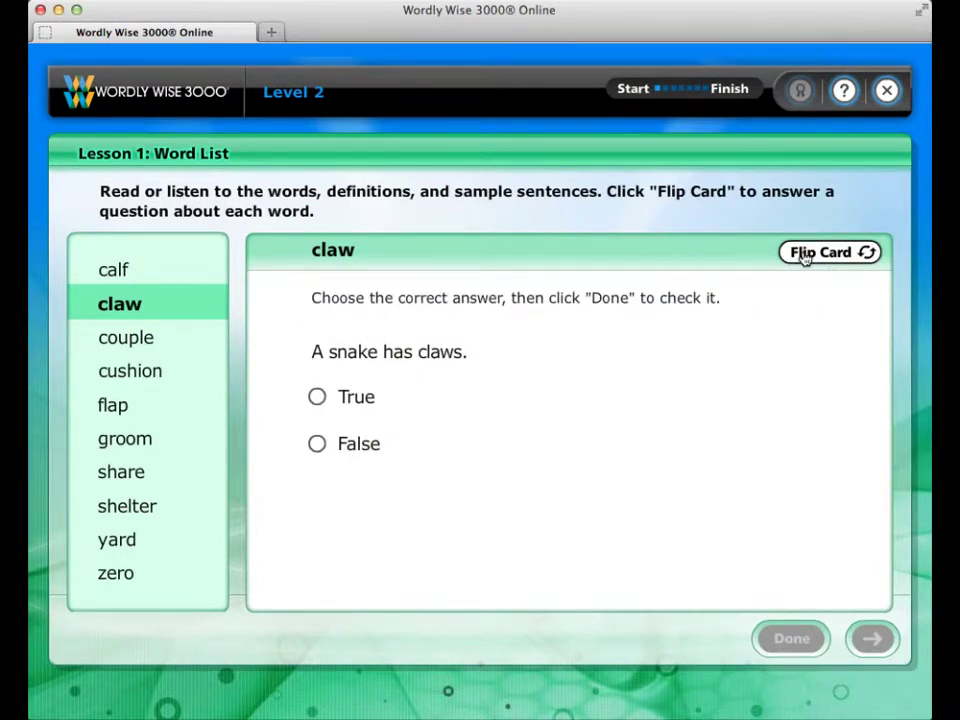
Answer the snake-claws question True (marked wrong), then correct it to False.
click(378, 417)
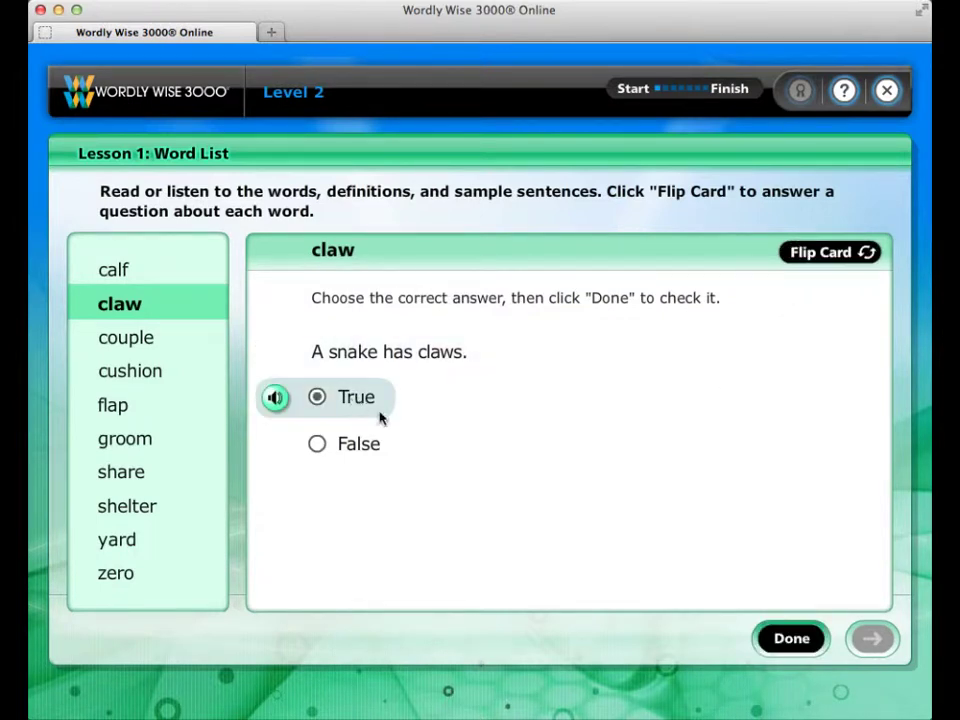
click(810, 642)
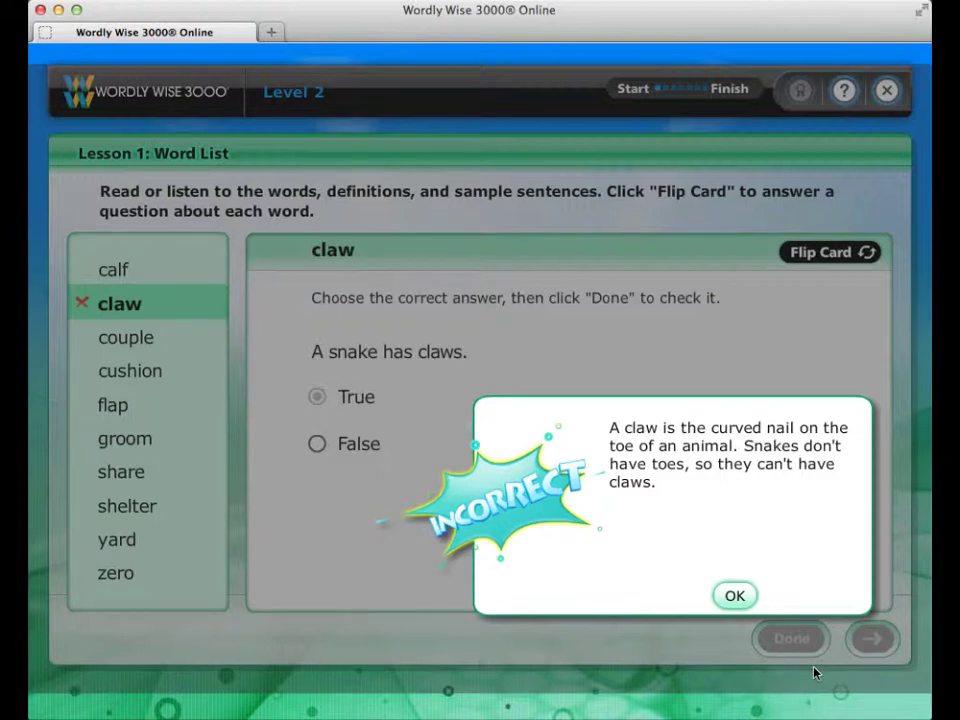
click(742, 600)
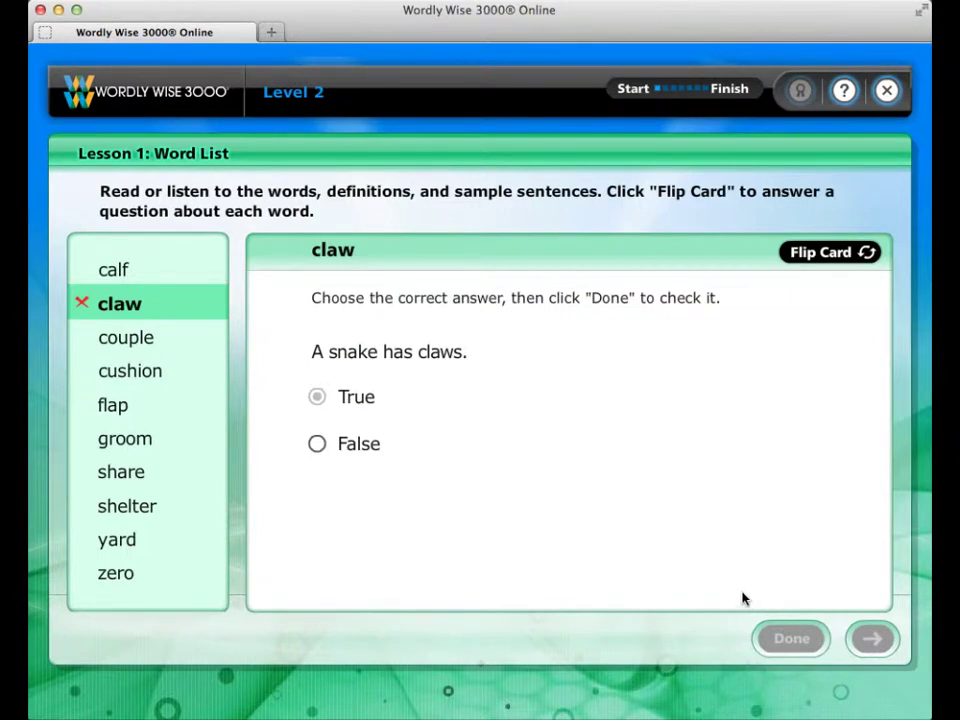
click(366, 449)
click(771, 638)
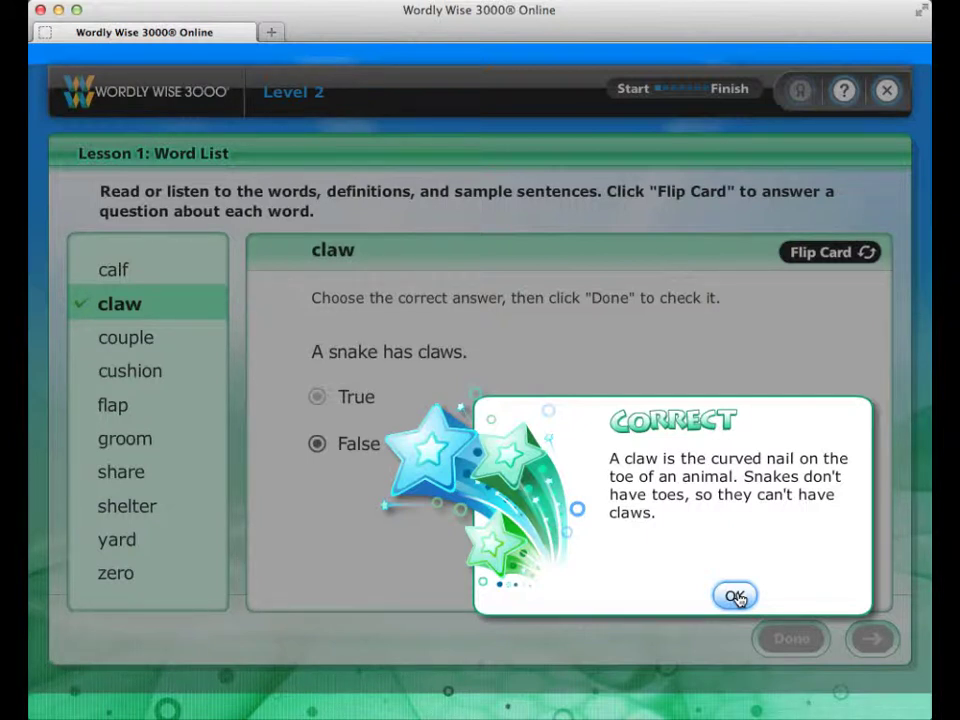
click(735, 597)
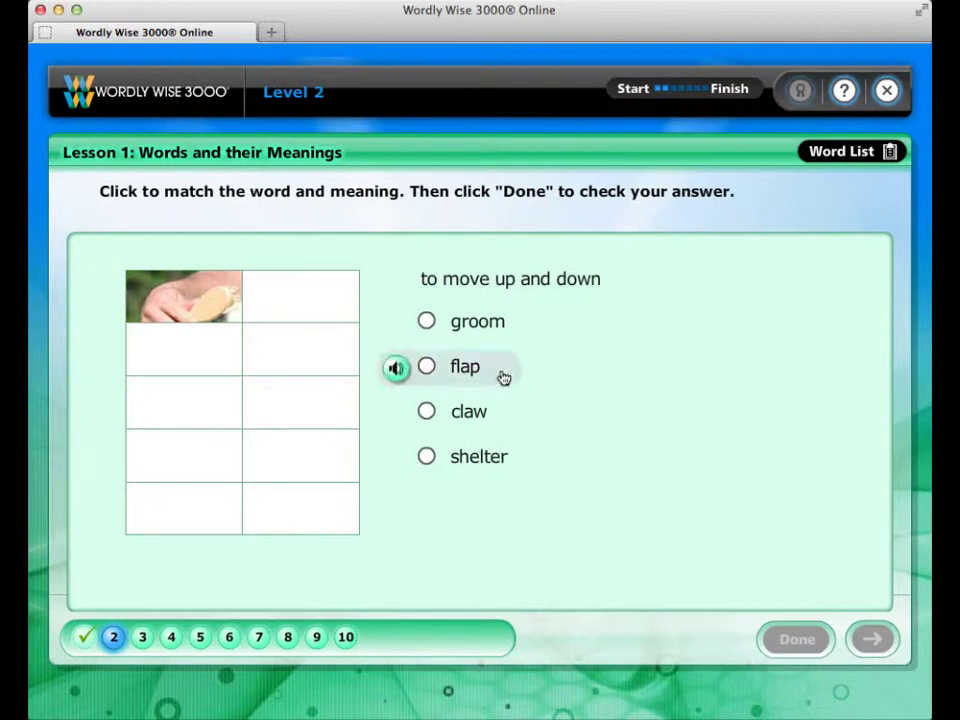
Match 'flap' to 'to move up and down' and confirm it is correct.
click(471, 368)
click(790, 638)
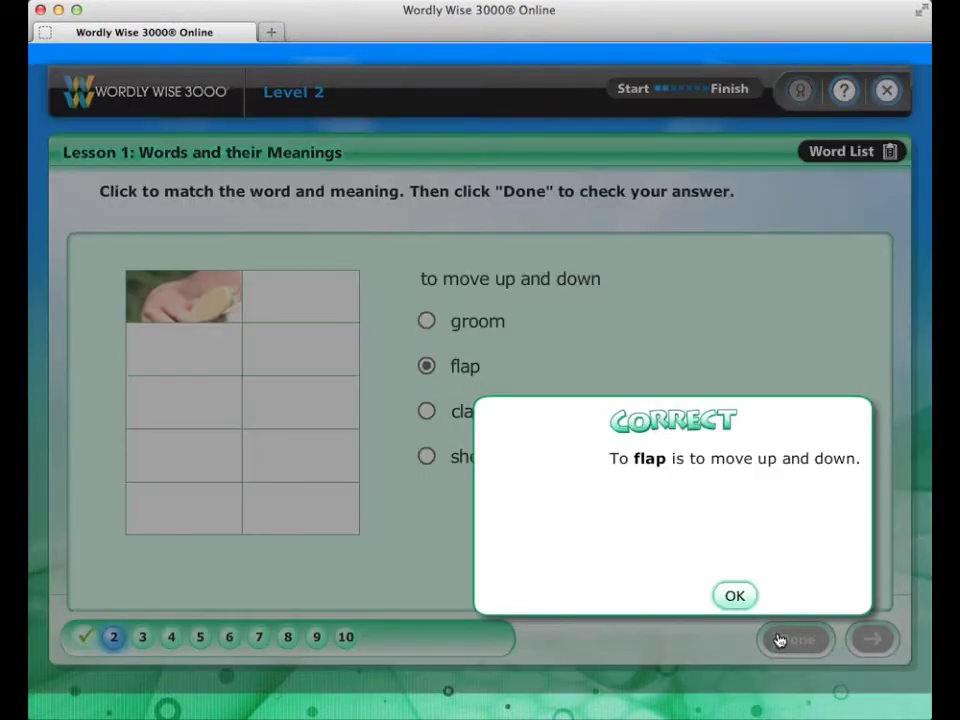
click(735, 597)
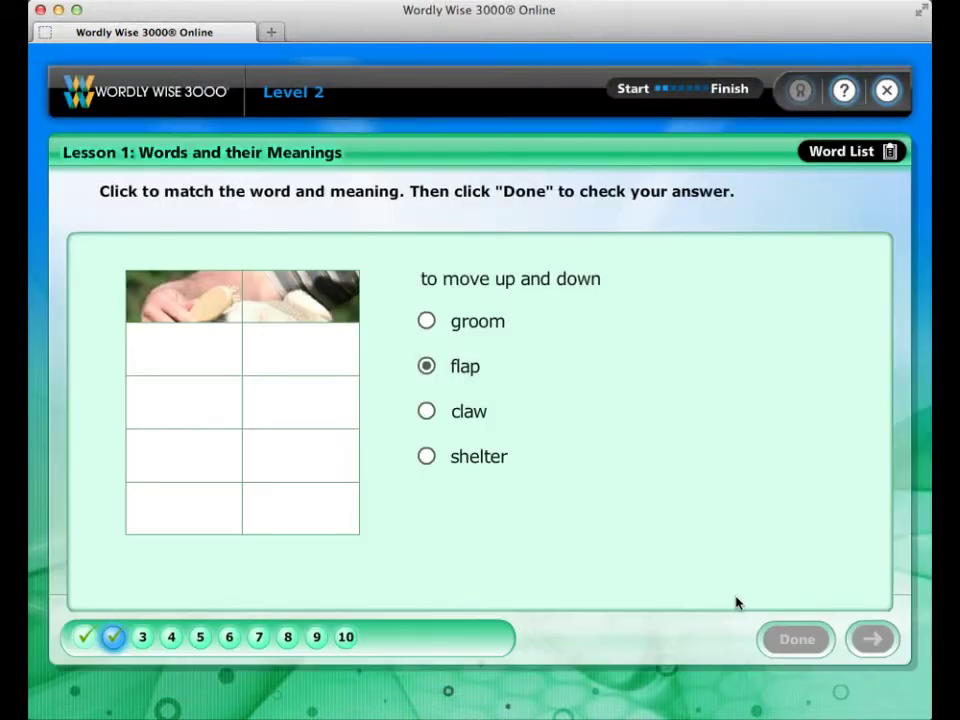
Move to question 3 and look up the meaning of 'groom' in the Word List.
click(143, 637)
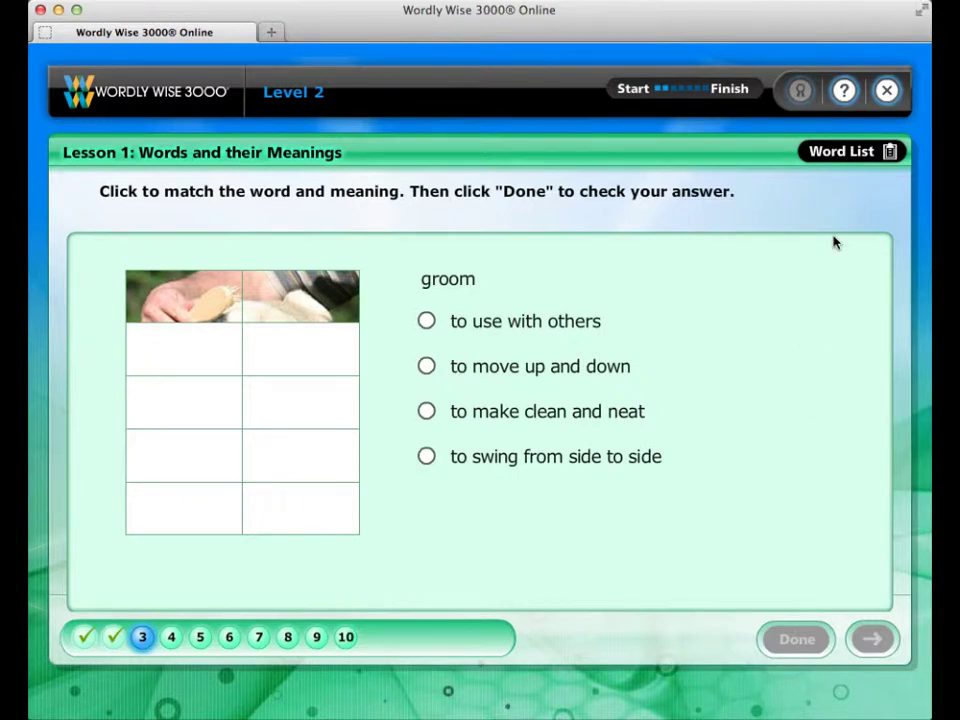
click(827, 156)
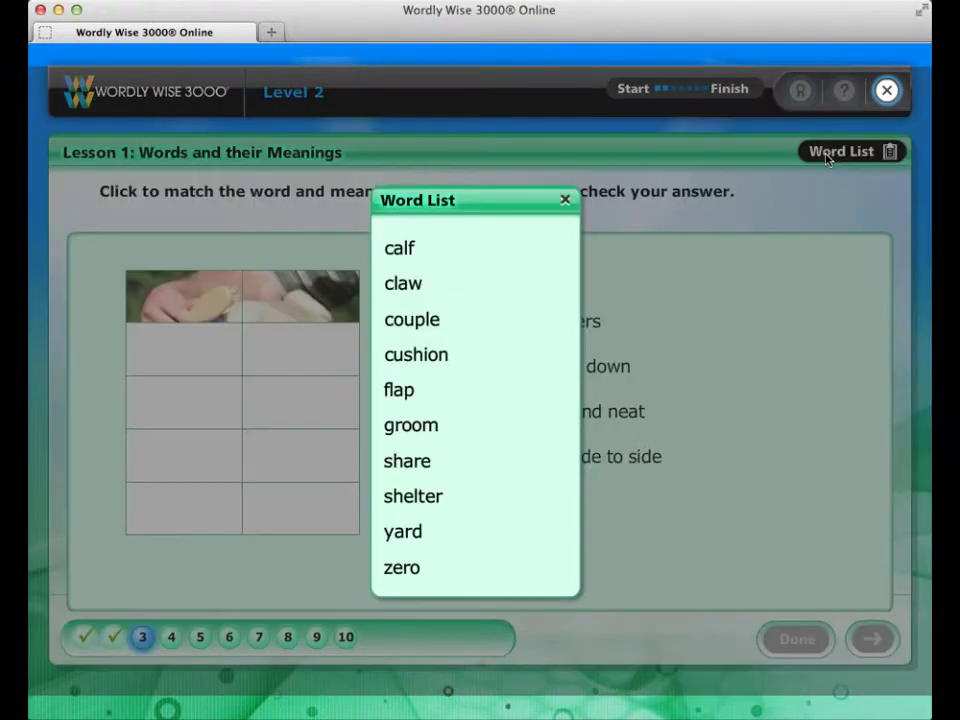
click(424, 434)
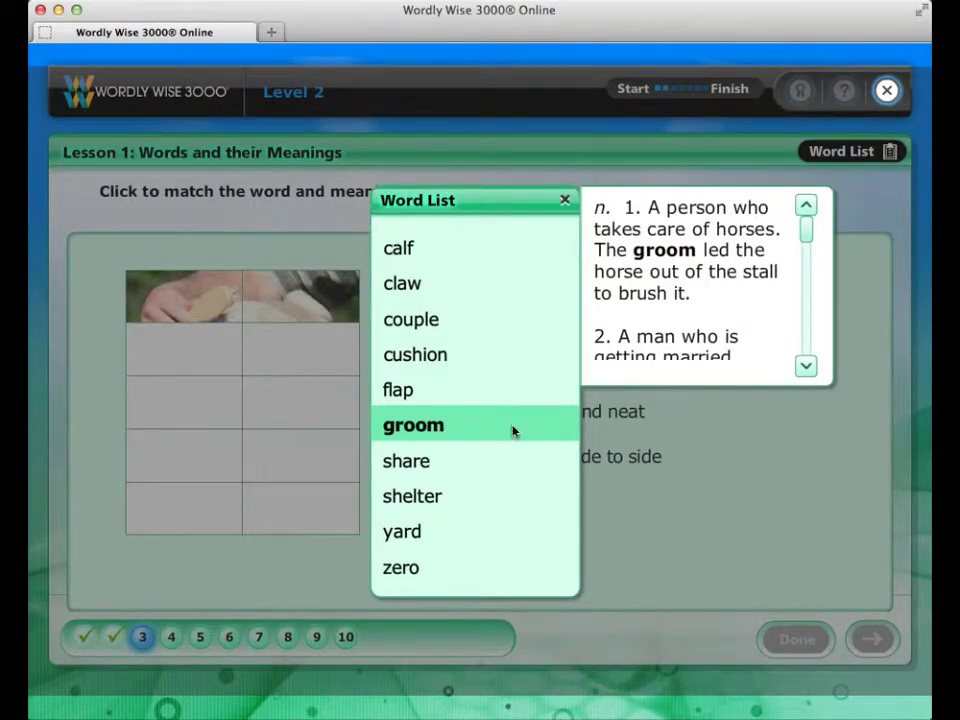
click(566, 202)
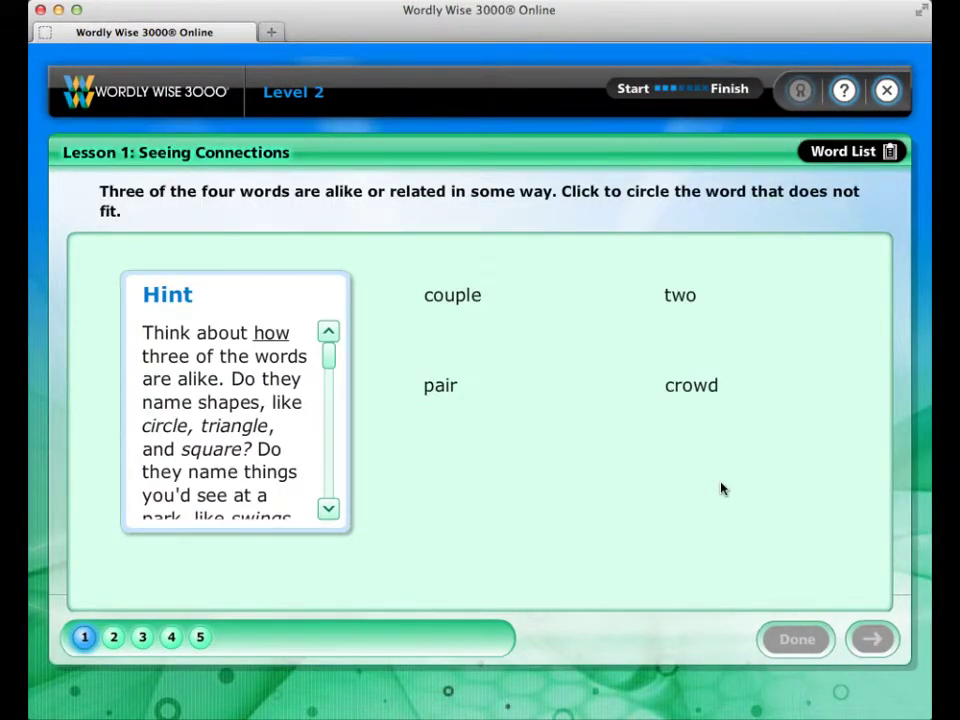
Circle 'crowd' as the odd word, answer 'three feet' for a yard, then go to question 3.
click(683, 396)
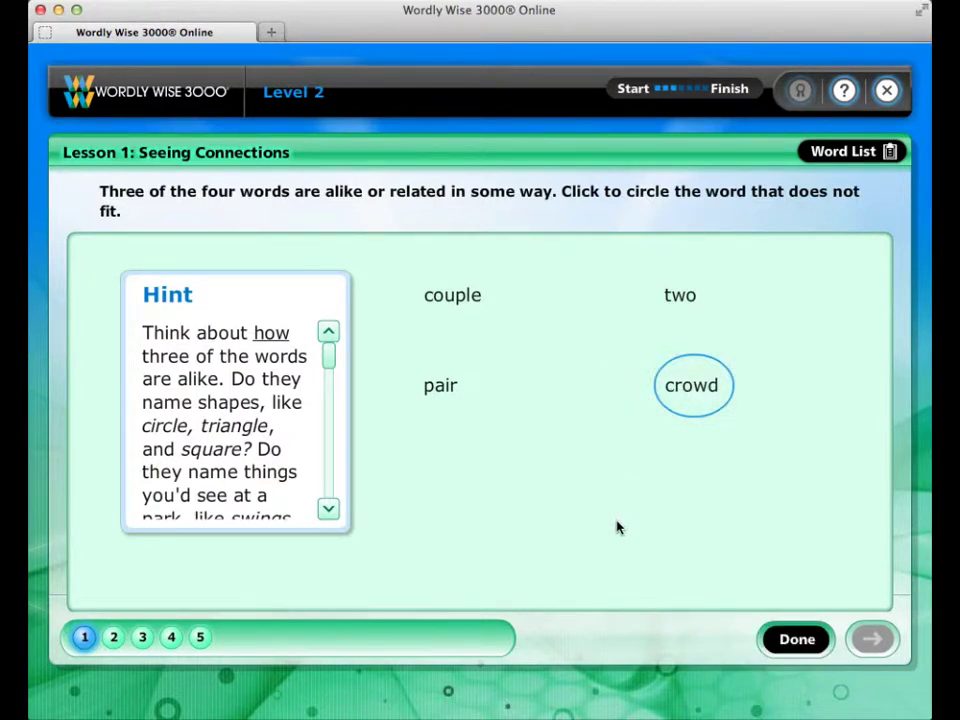
mouse_move(285, 474)
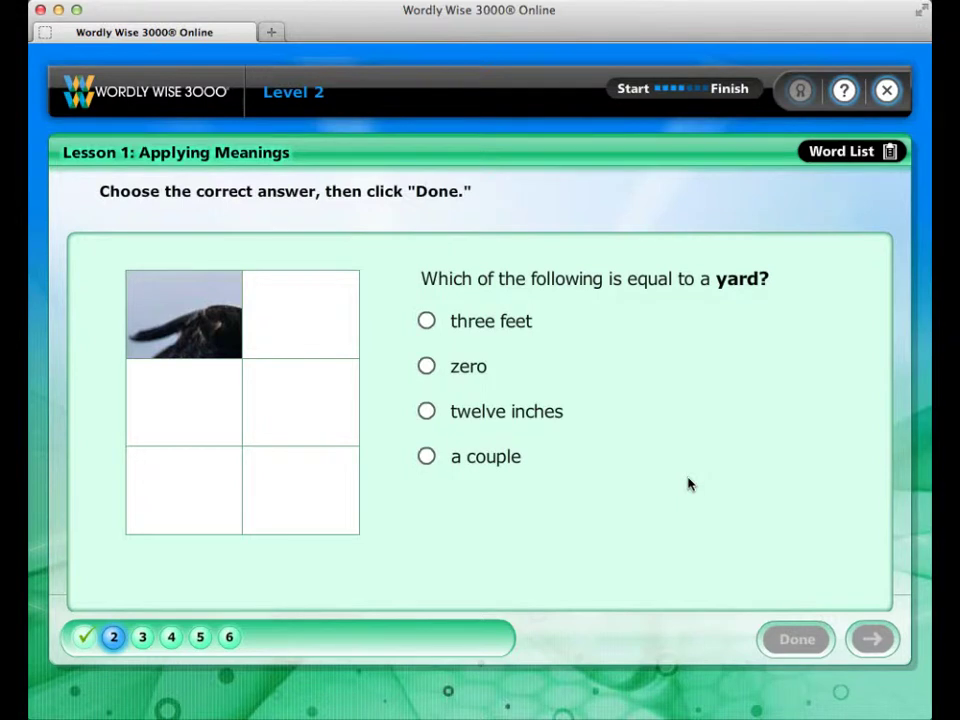
click(506, 326)
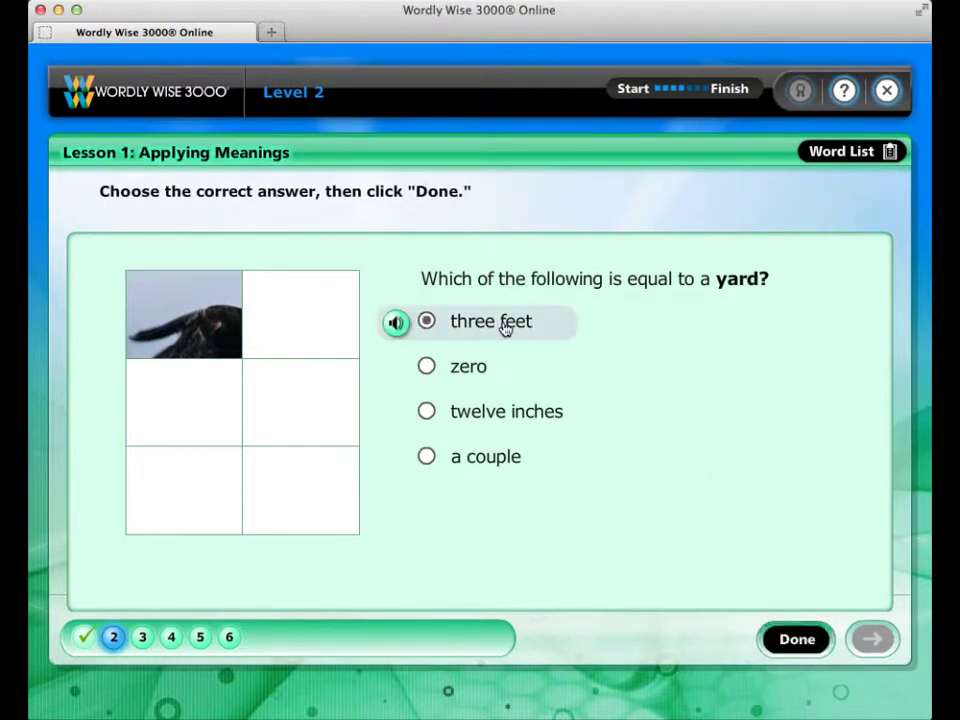
click(800, 642)
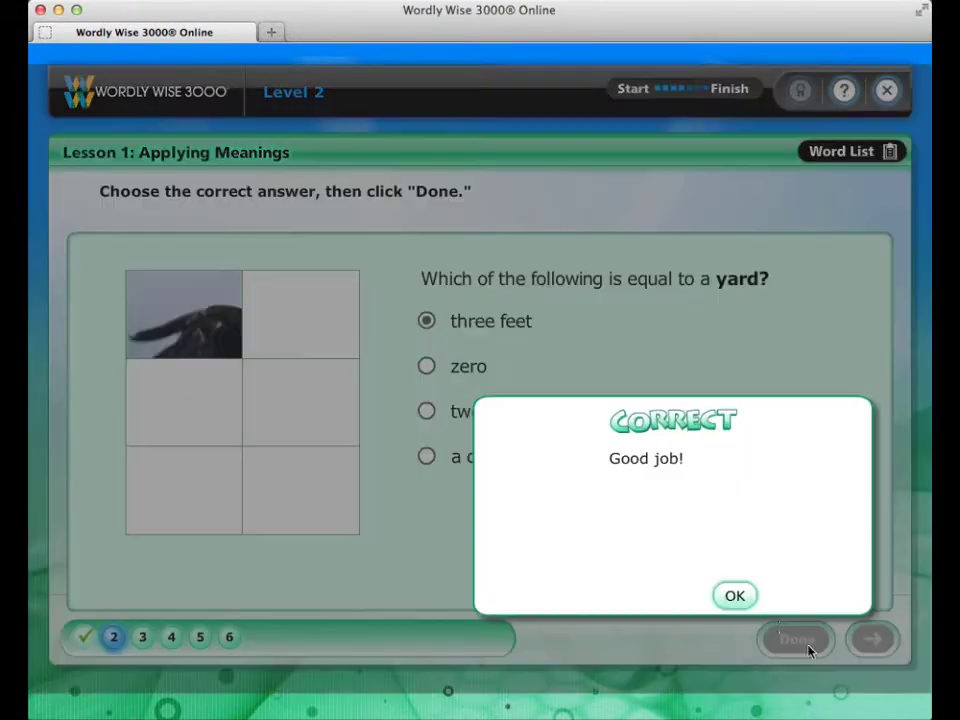
click(731, 602)
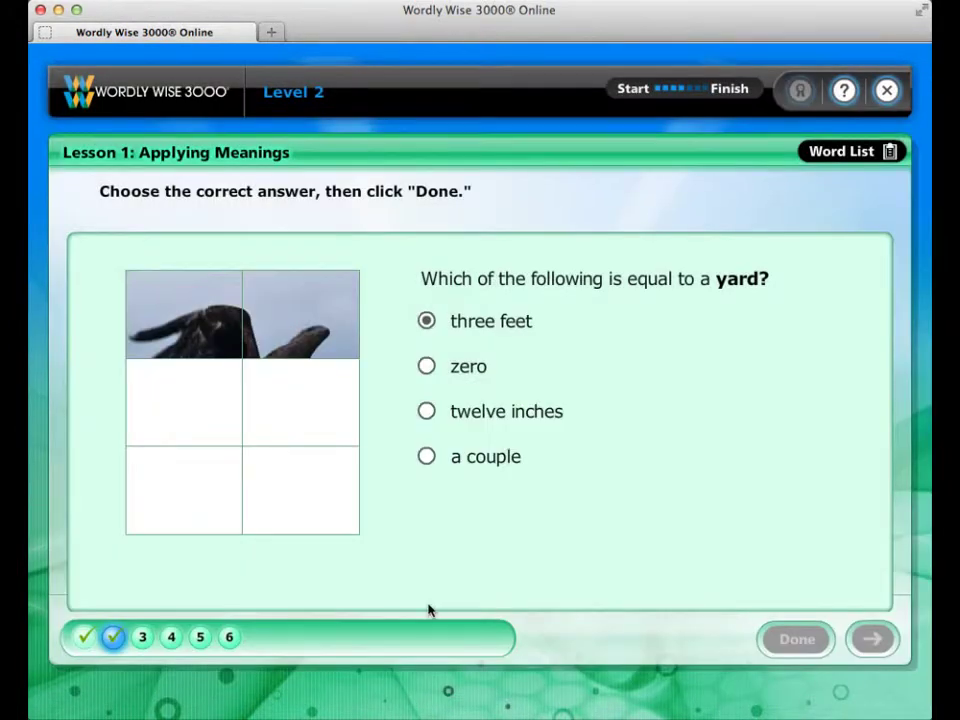
click(142, 638)
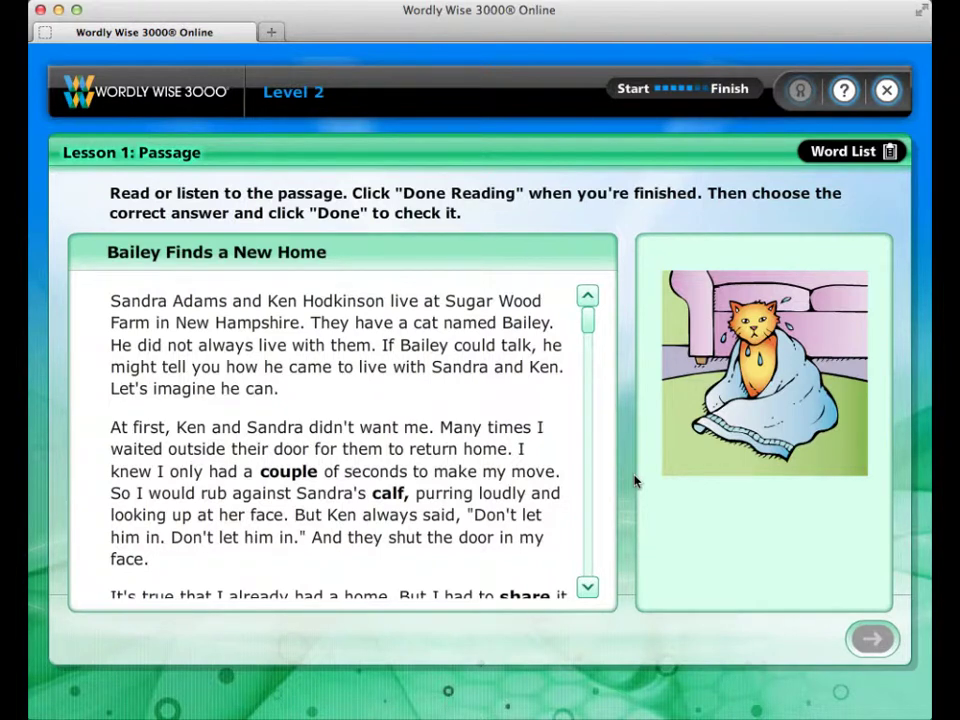
Play and pause the first paragraph's narration, scroll 'Bailey Finds a New Home' to the end, and finish reading.
click(89, 301)
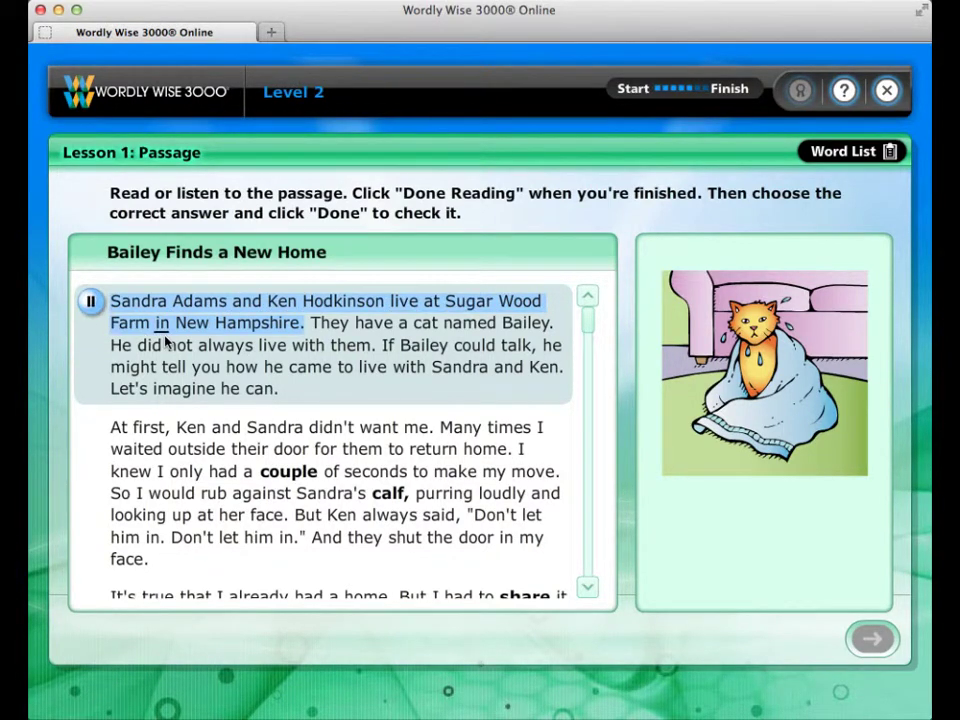
click(91, 303)
drag(583, 321, 596, 598)
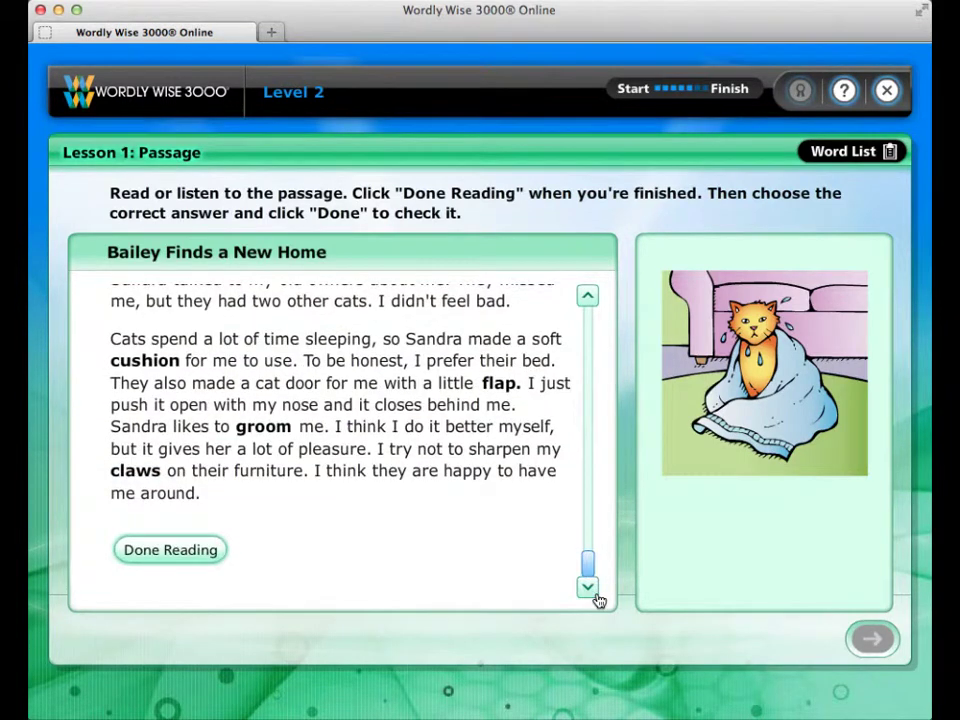
click(205, 550)
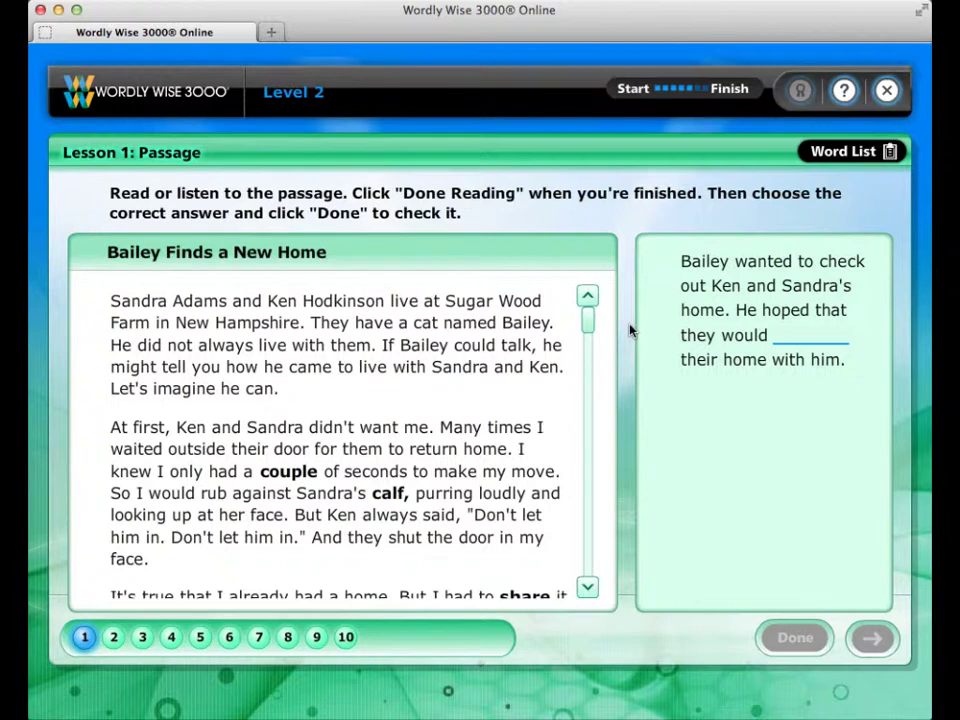
Fill the Bailey question's blank with 'share' and check the answer.
click(836, 343)
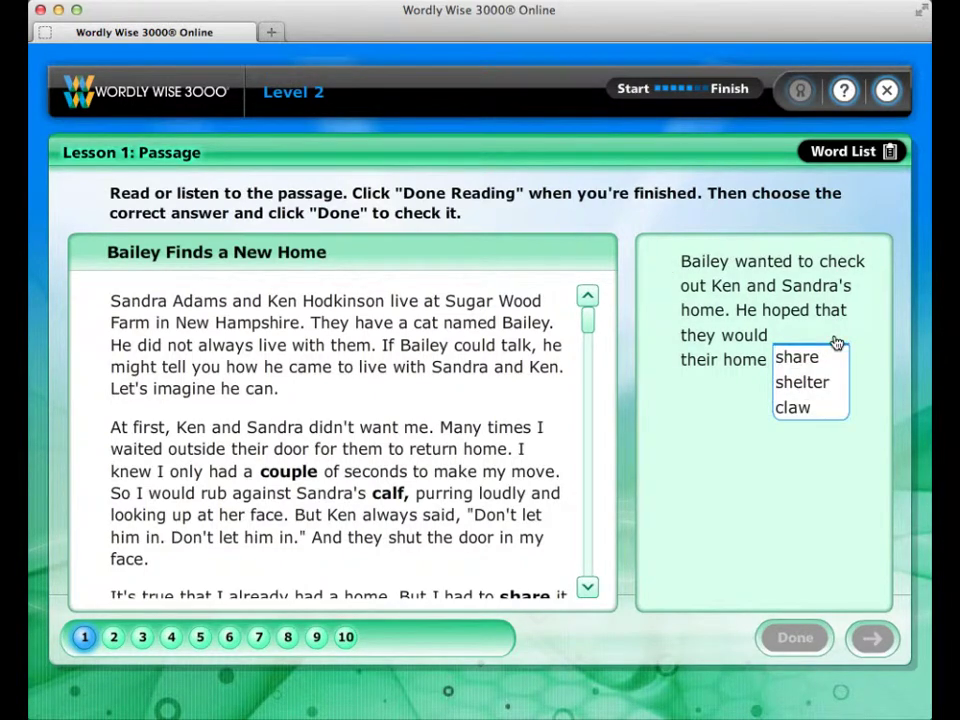
click(833, 360)
click(796, 637)
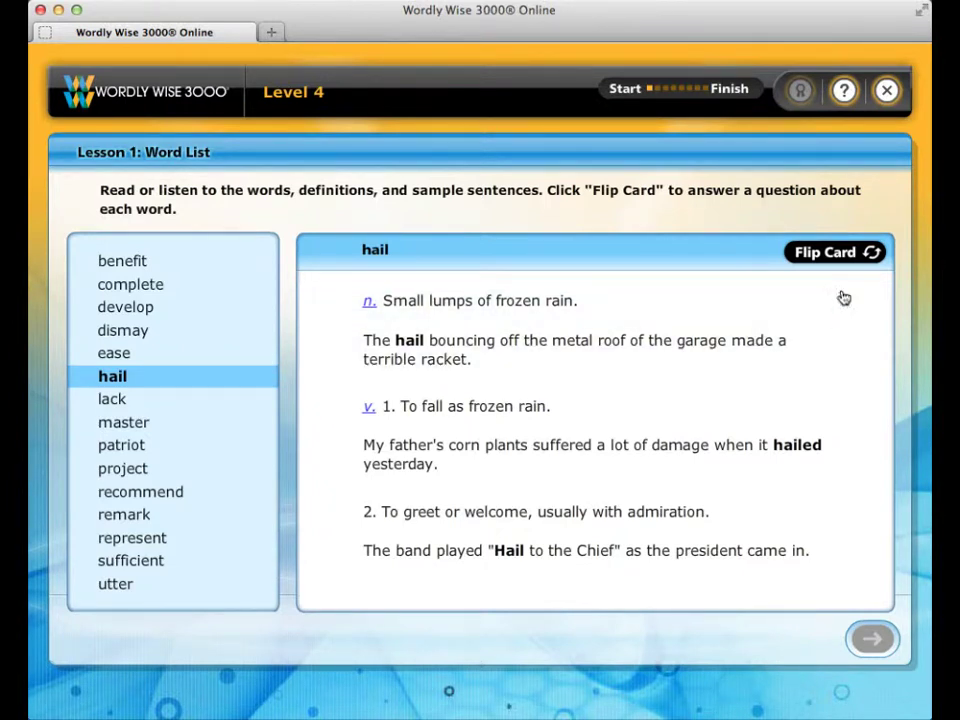
Flip the 'hail' card and answer its true/false statement as False.
click(827, 256)
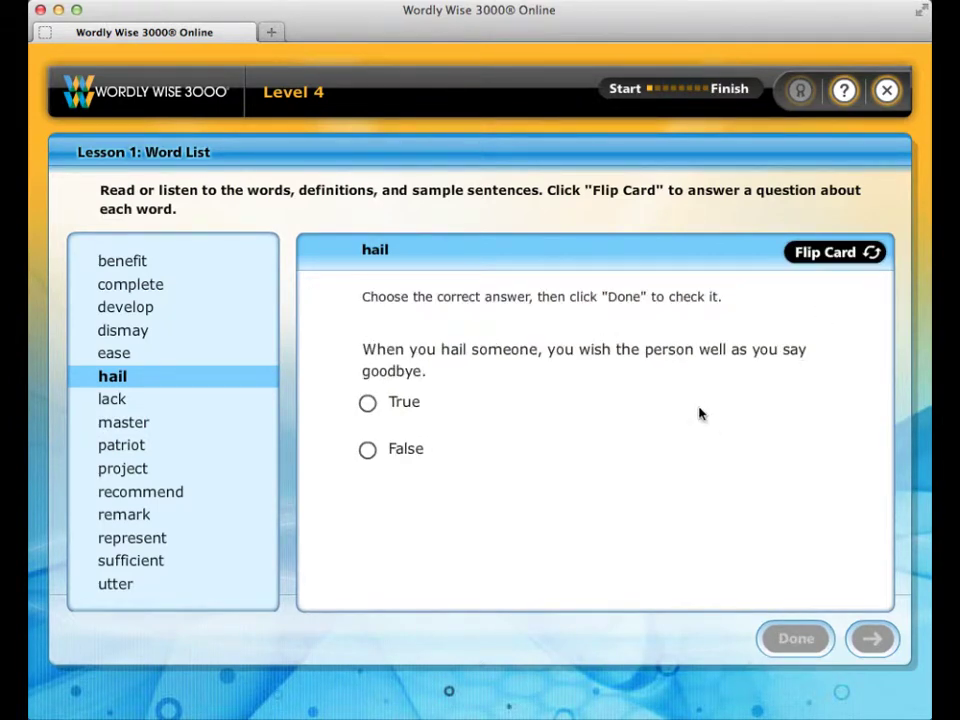
click(422, 447)
click(780, 641)
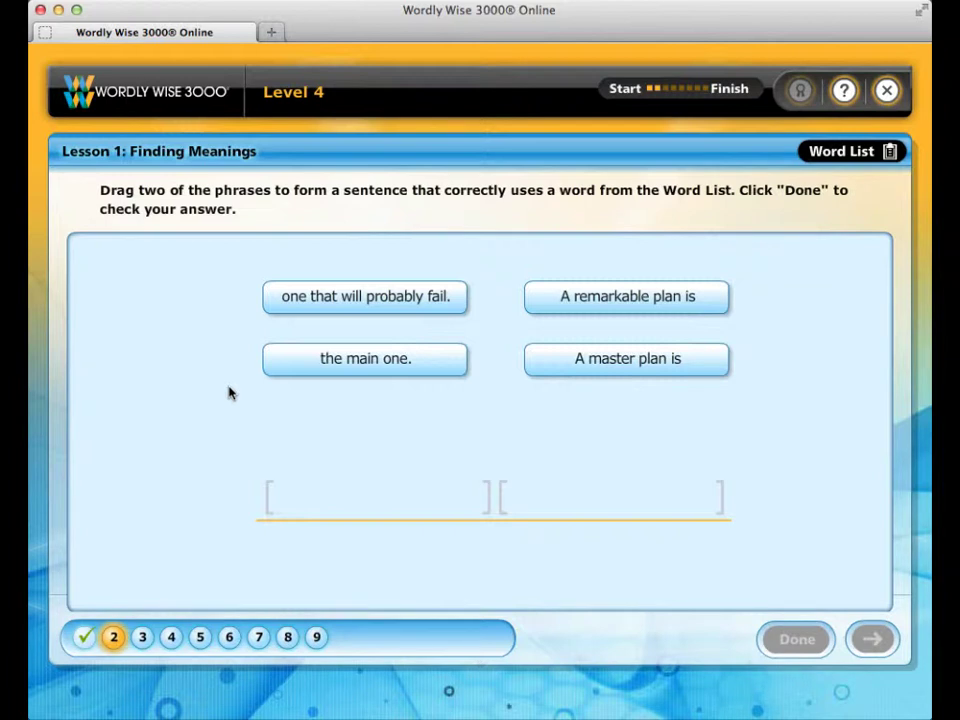
Build 'A master plan is the main one.', look up 'master', and replace the bold phrase with 'completed'.
drag(561, 371, 382, 497)
drag(370, 374, 609, 525)
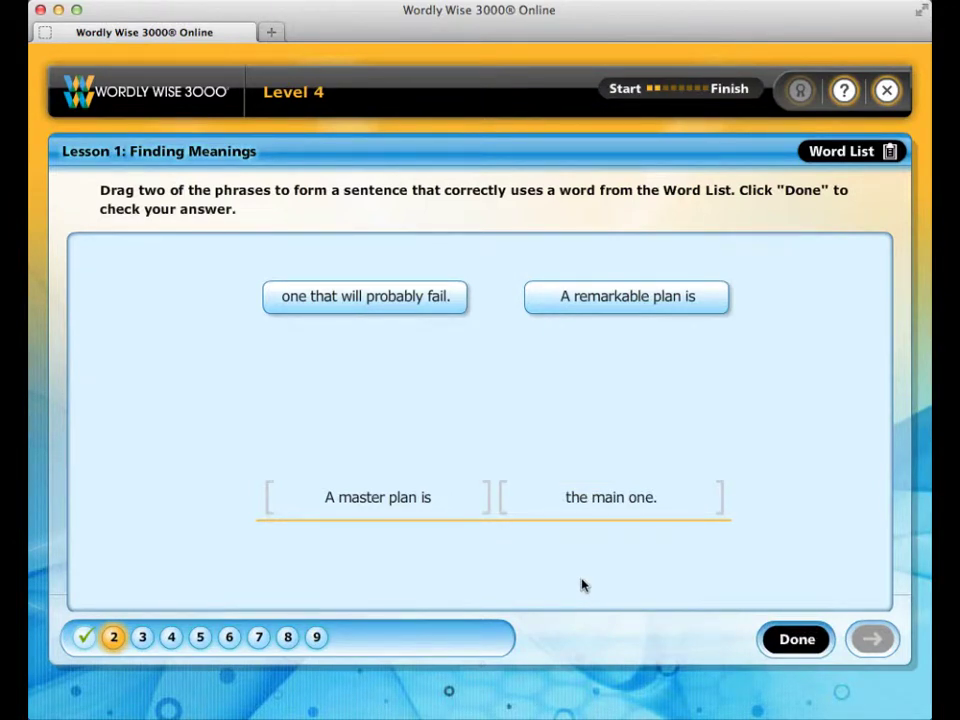
click(873, 151)
click(446, 408)
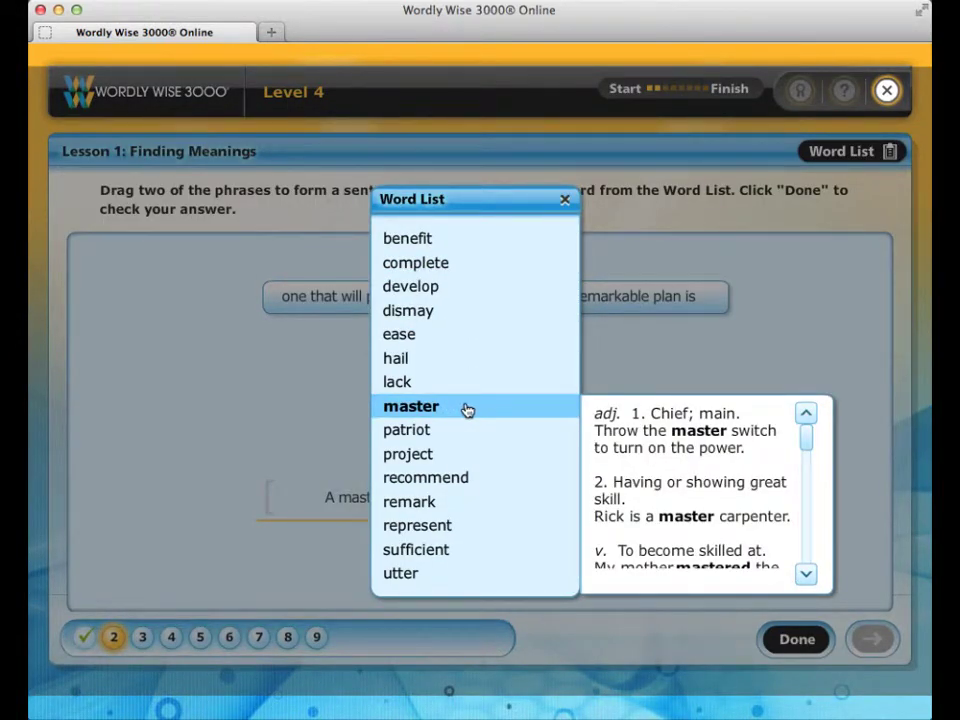
click(566, 203)
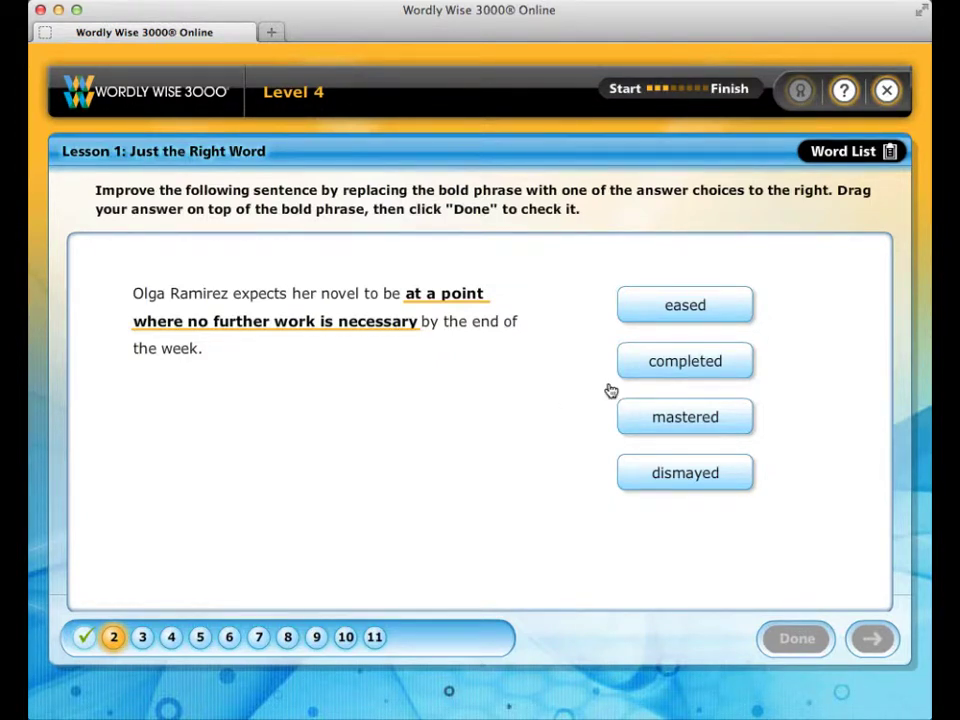
drag(647, 369, 369, 315)
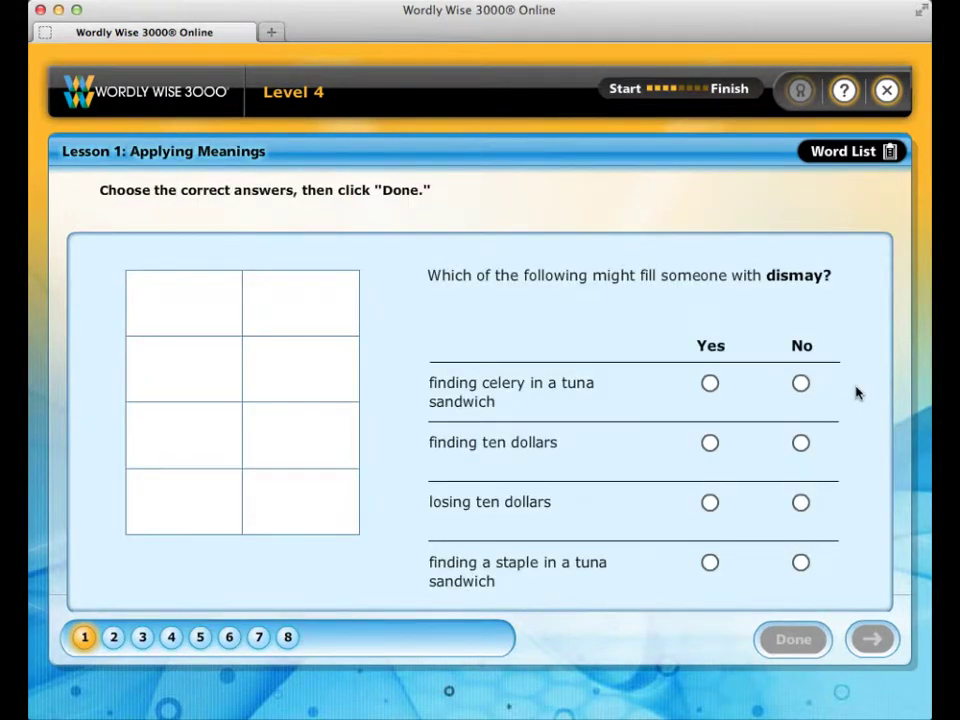
Answer No, No, Yes, Yes to the four dismay situations and confirm they are marked correct.
click(801, 384)
click(801, 443)
click(711, 504)
click(711, 564)
click(794, 645)
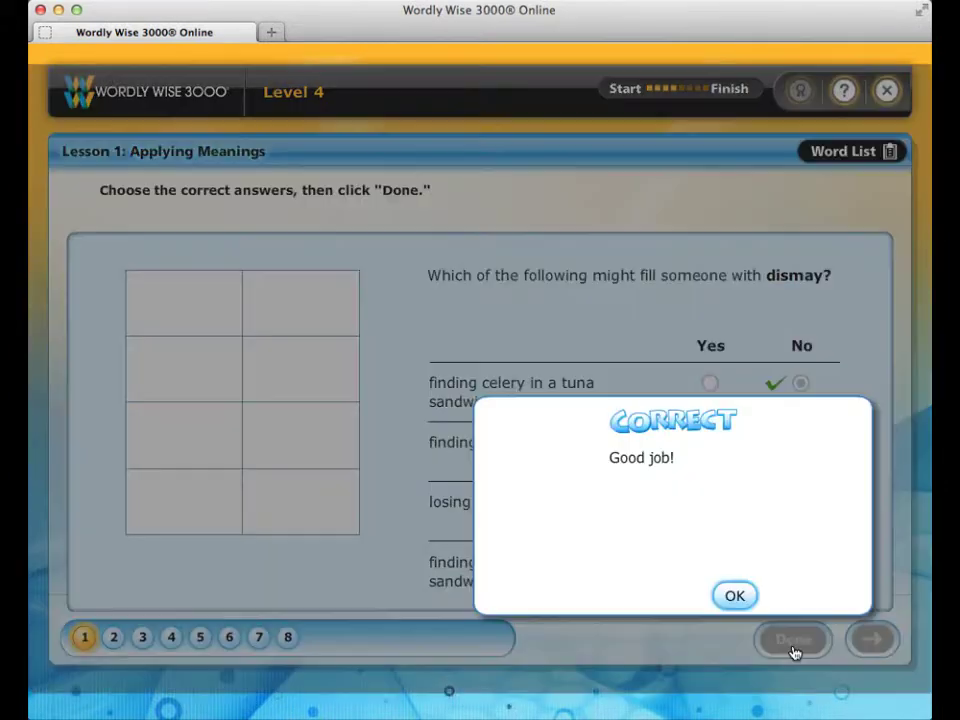
click(733, 597)
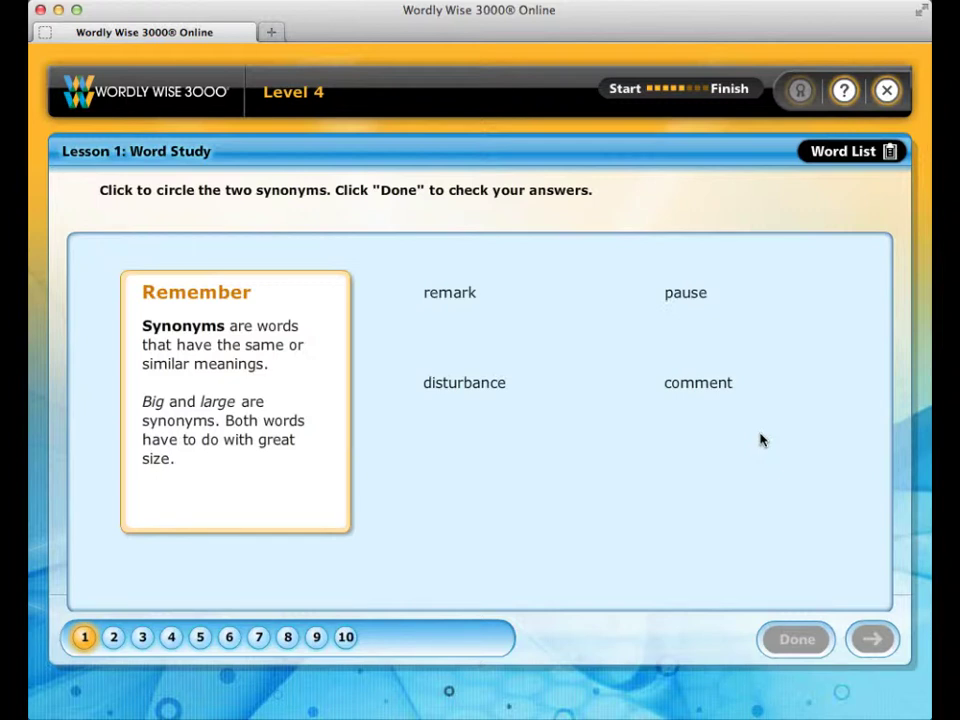
Circle 'comment' and 'remark' as the synonym pair.
click(697, 386)
click(452, 305)
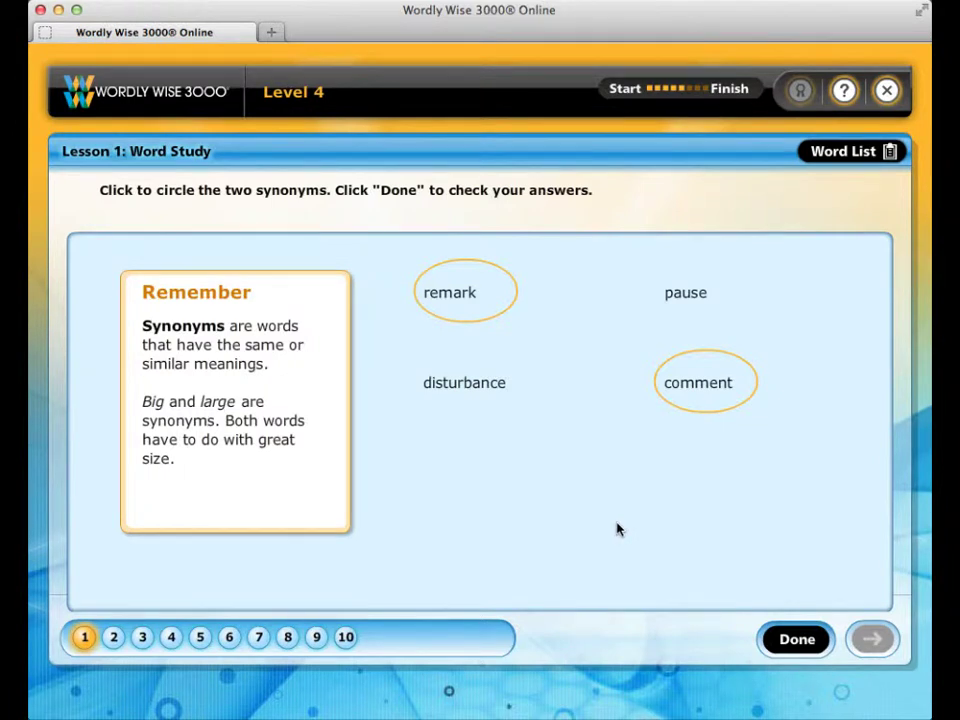
mouse_move(267, 504)
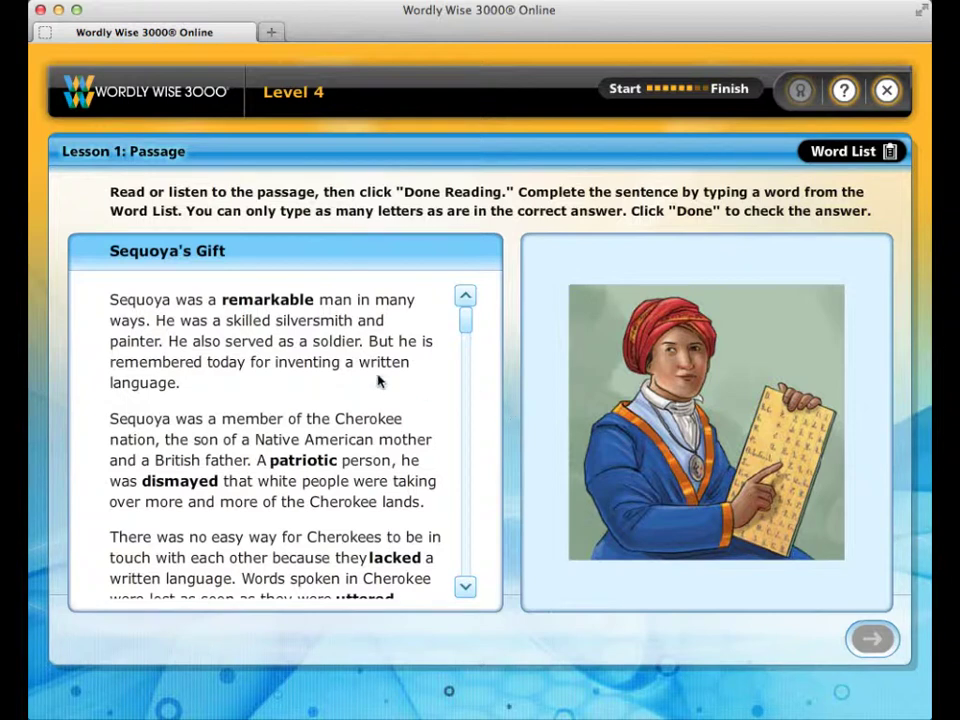
Play and stop the first paragraph's read-aloud, then scroll to the end and finish reading.
mouse_move(129, 343)
click(90, 302)
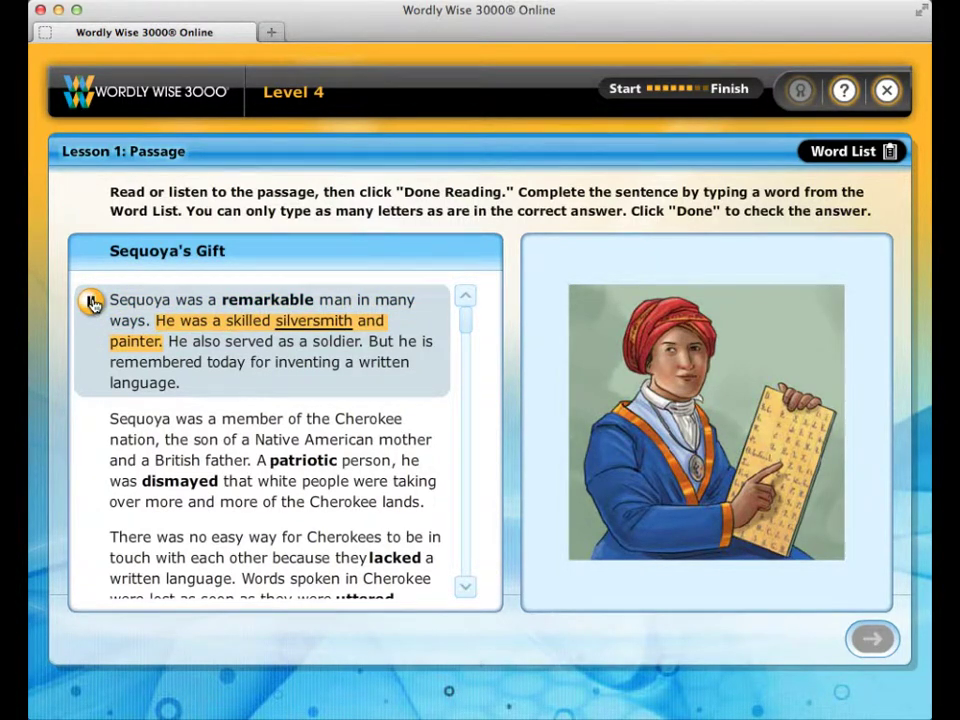
click(91, 302)
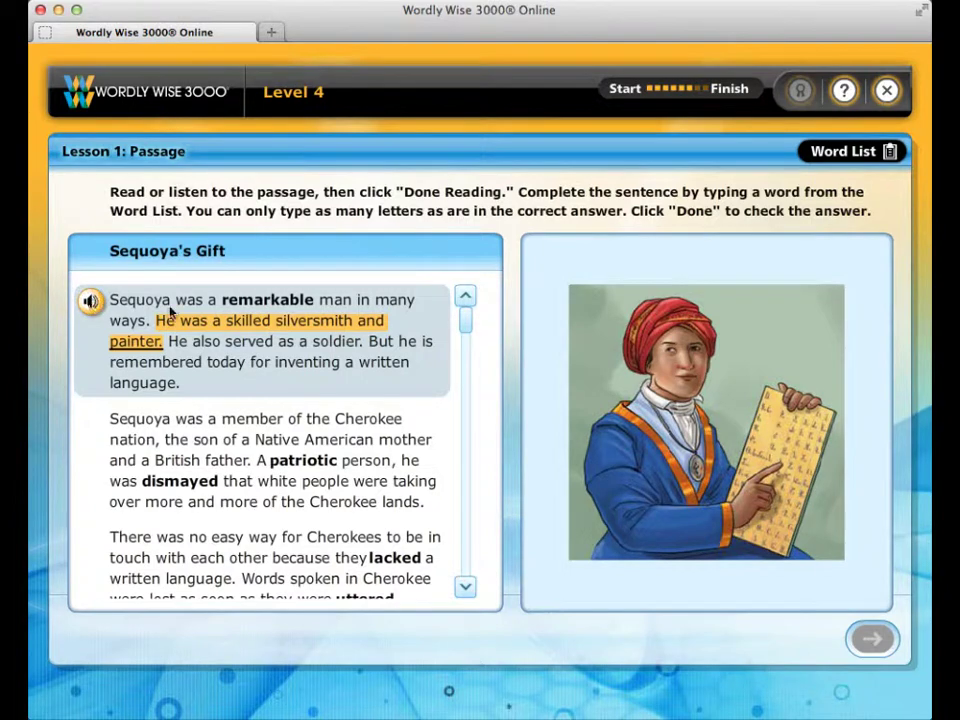
drag(466, 324, 444, 600)
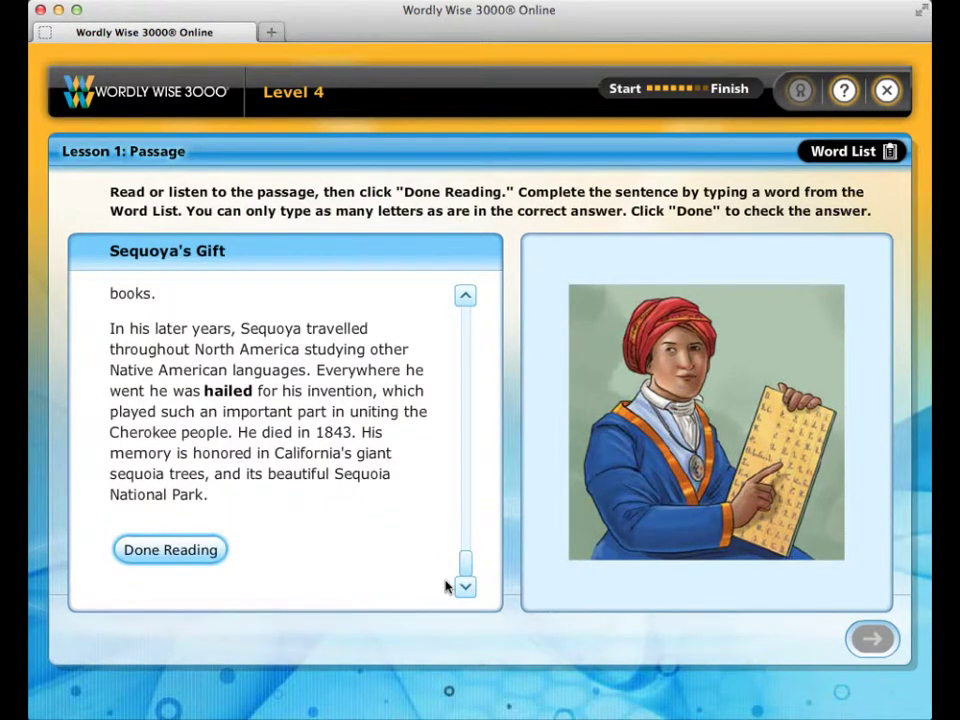
click(220, 556)
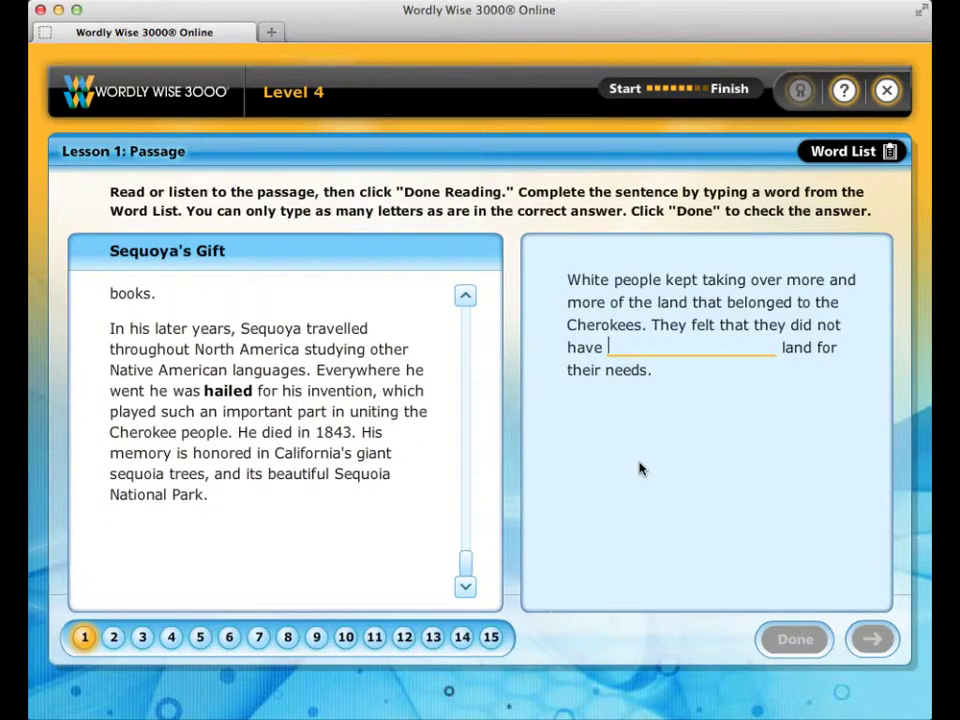
Try 'represents', then the misspelling 'suffishint', in the Cherokee land blank.
text(represents)
key(Return)
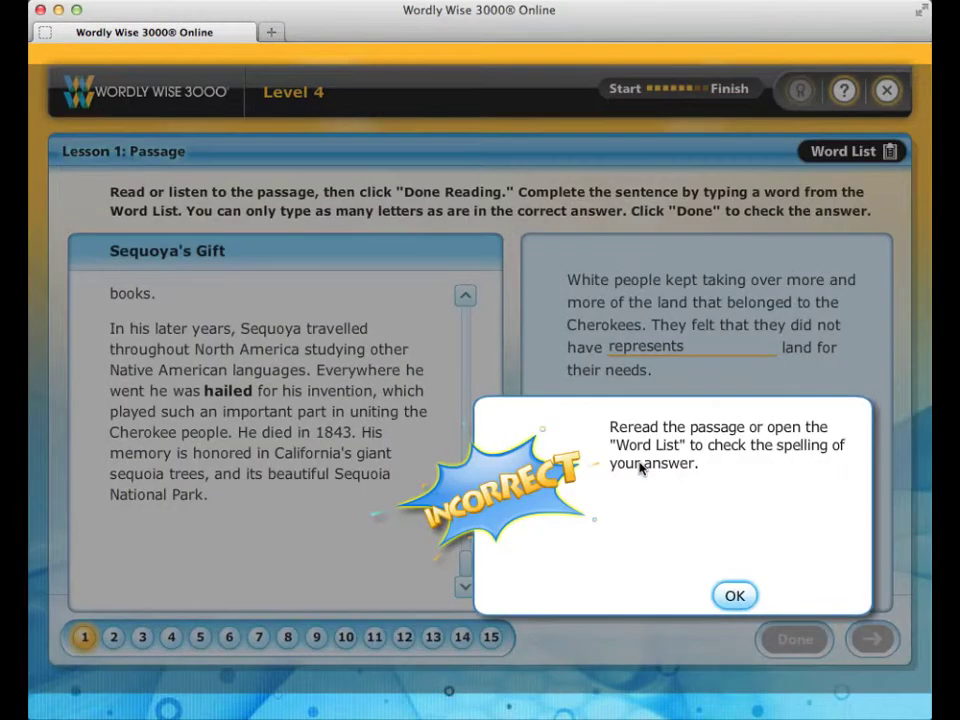
click(733, 598)
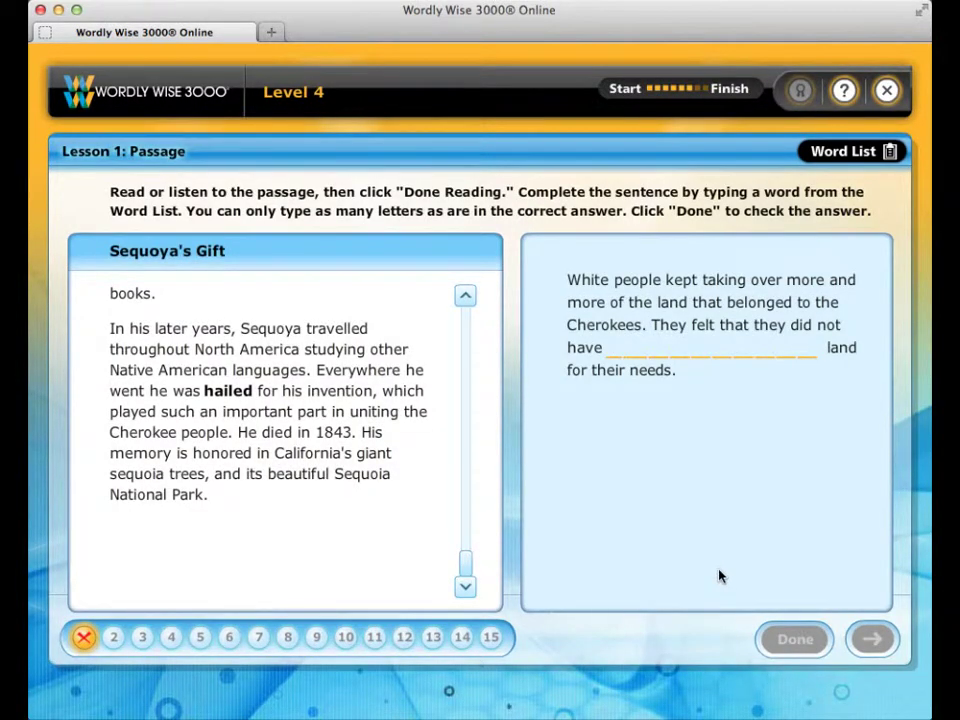
text(suffishint)
click(788, 639)
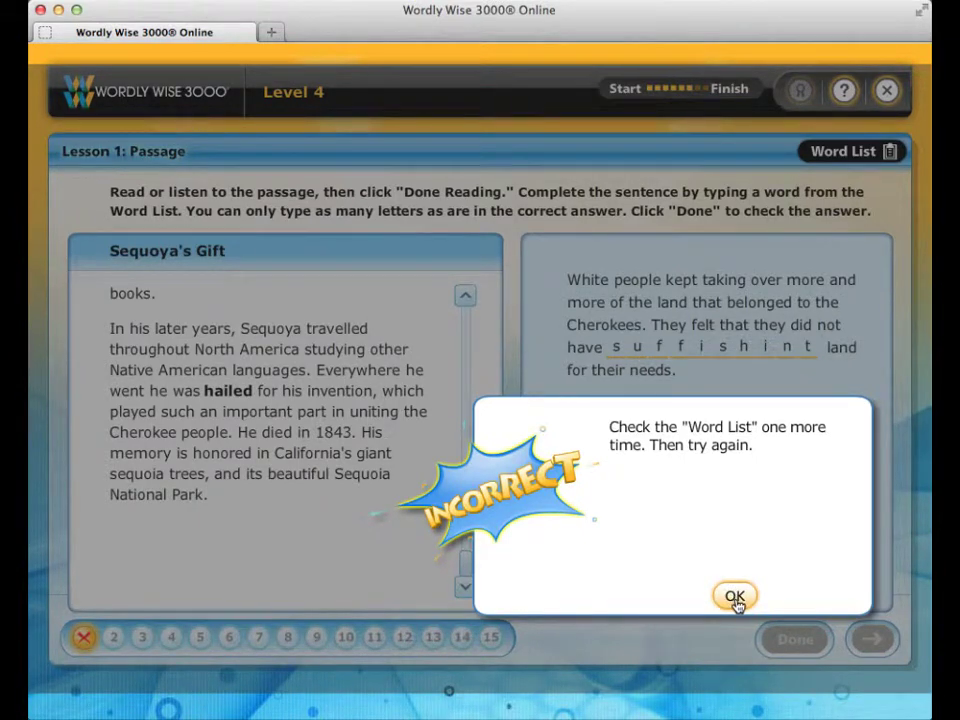
click(735, 597)
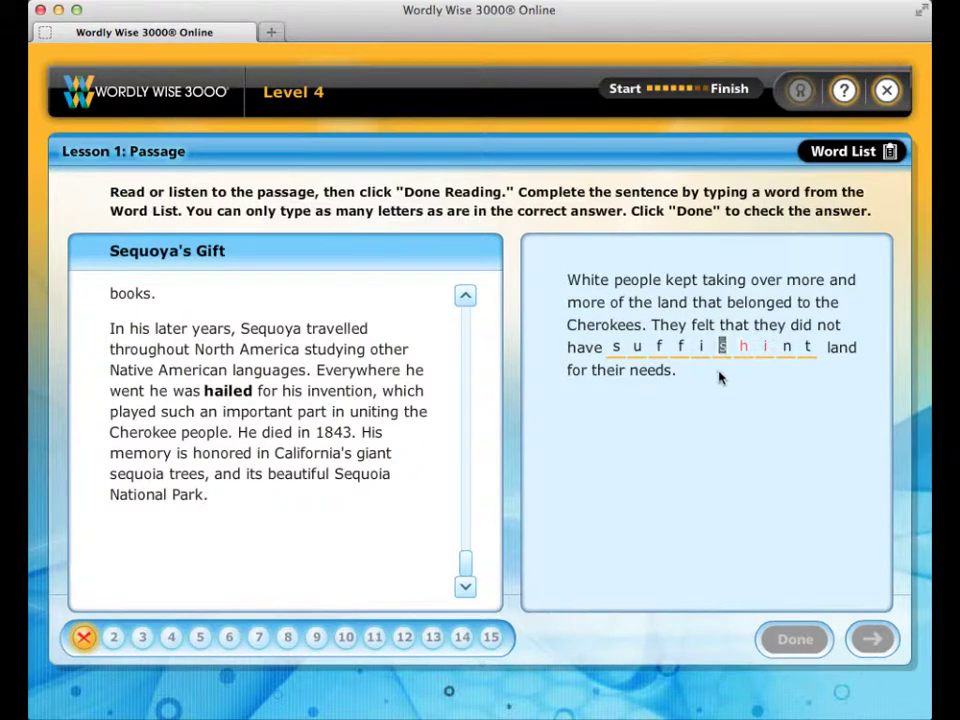
Correct the spelling to 'sufficient' and have the answer marked correct.
text(sie)
click(793, 643)
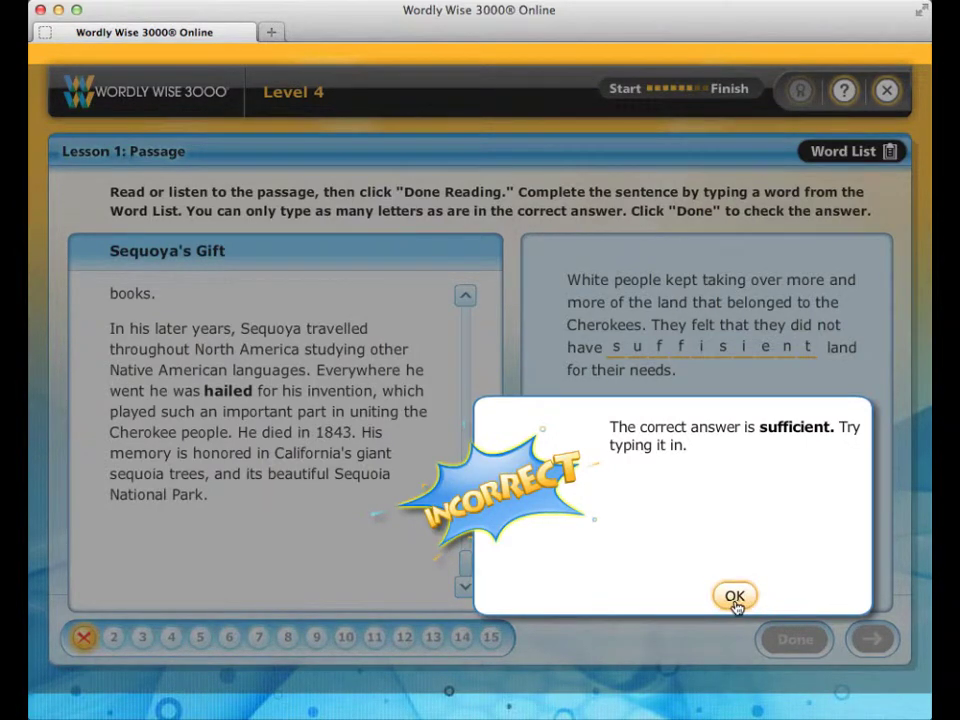
click(735, 597)
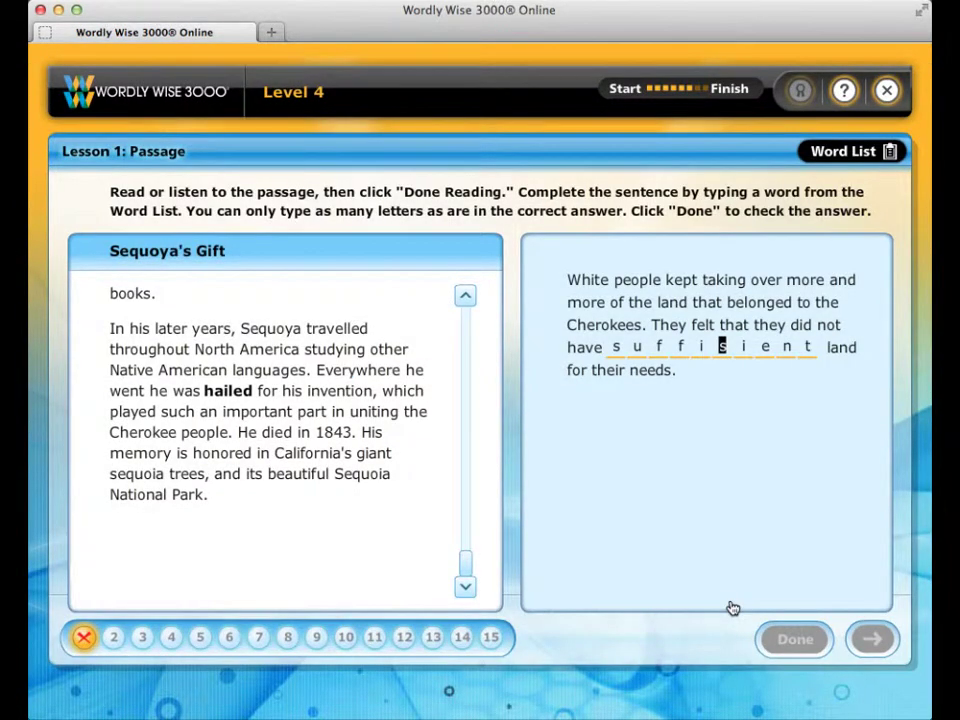
key(BackSpace)
text(c)
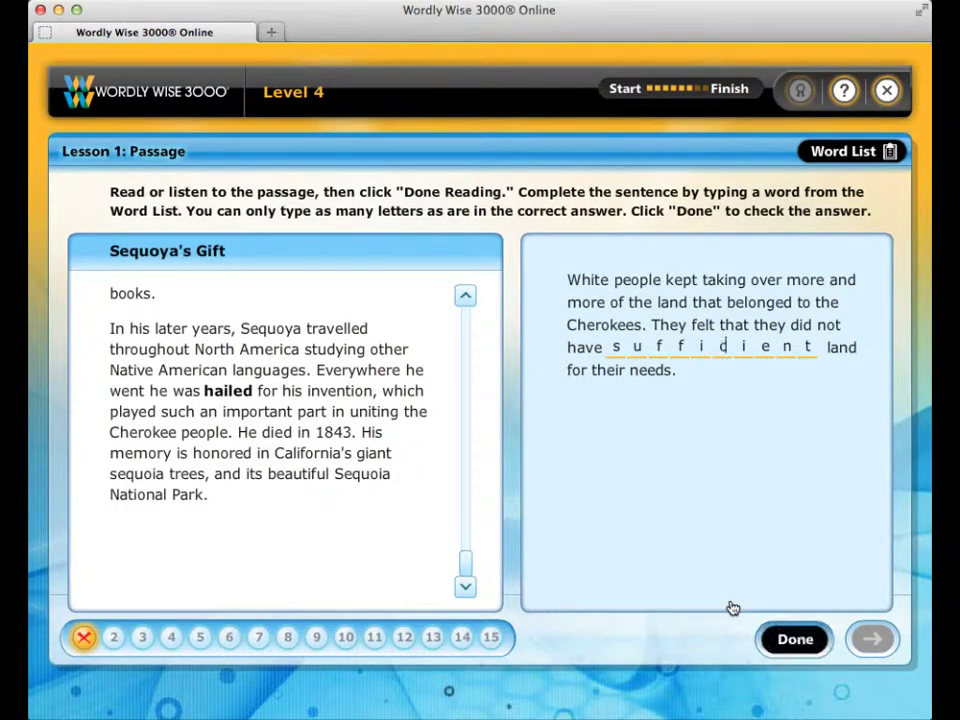
click(793, 639)
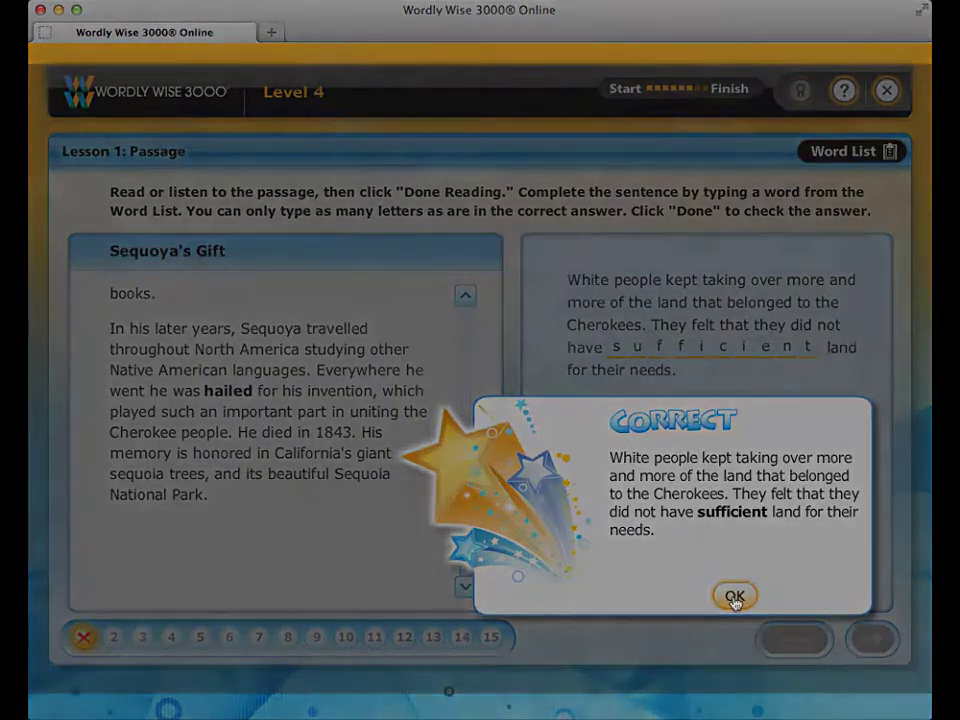
click(735, 598)
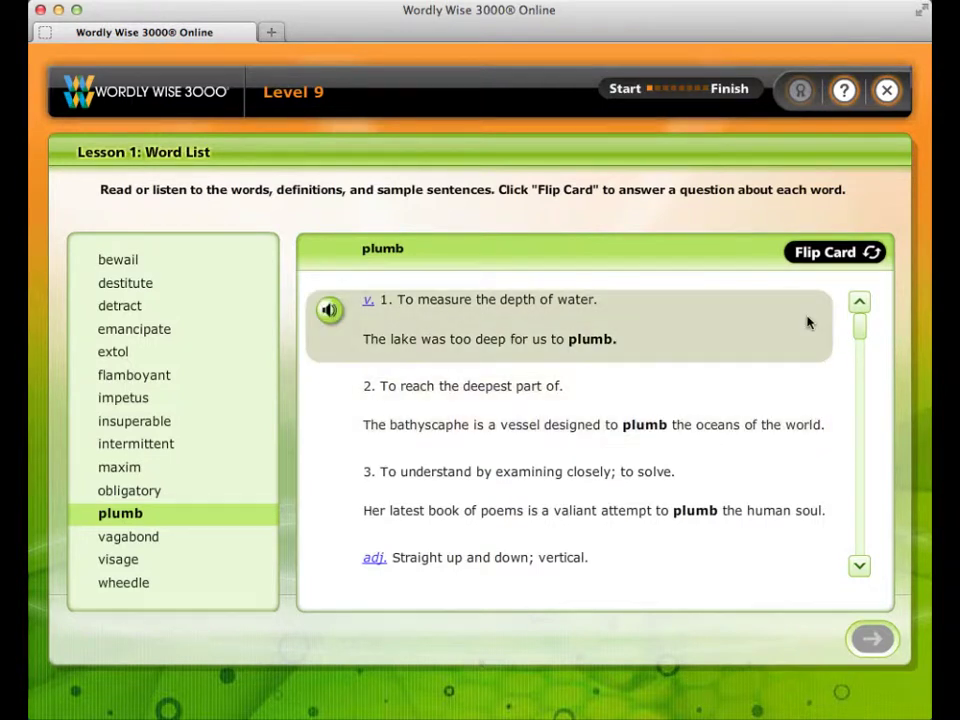
Answer the plumb question No, then change it to Yes and have it marked correct.
click(838, 258)
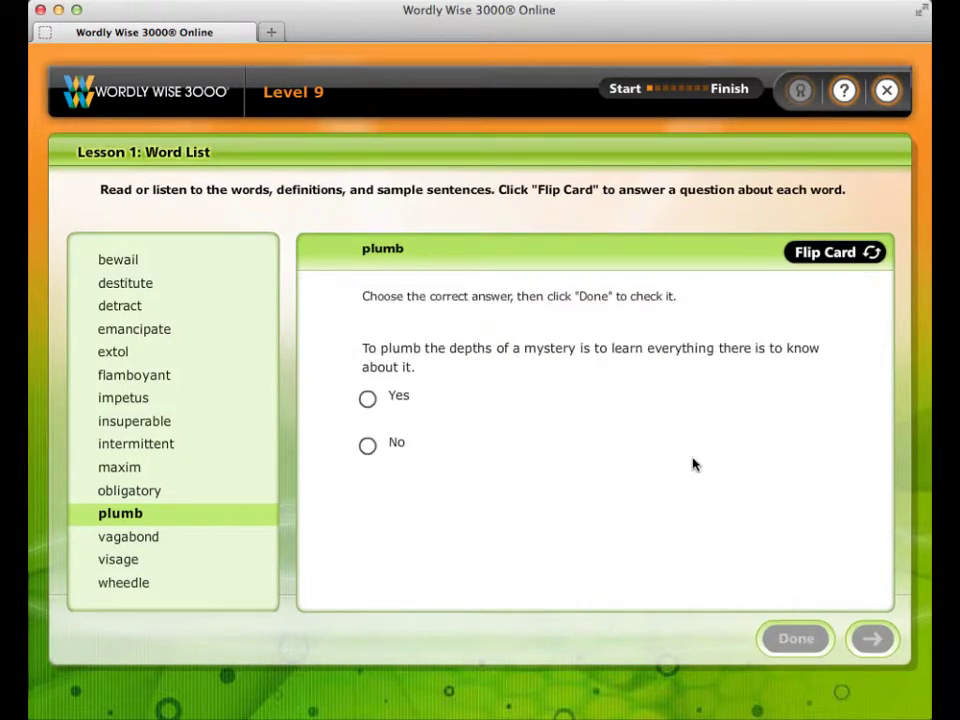
click(392, 444)
click(788, 638)
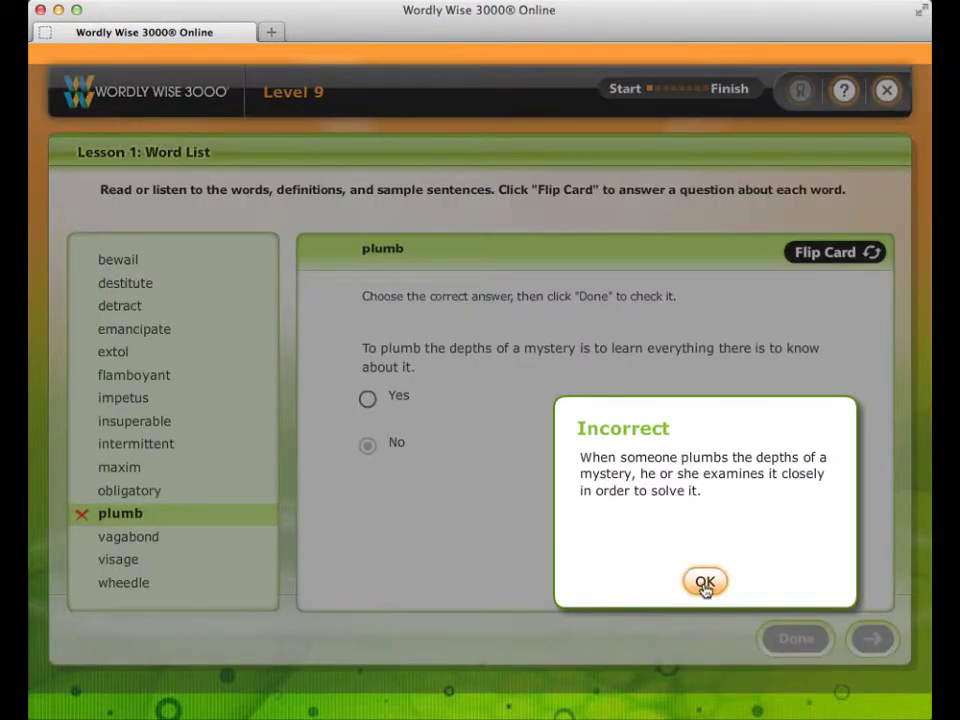
click(705, 585)
click(369, 399)
click(790, 638)
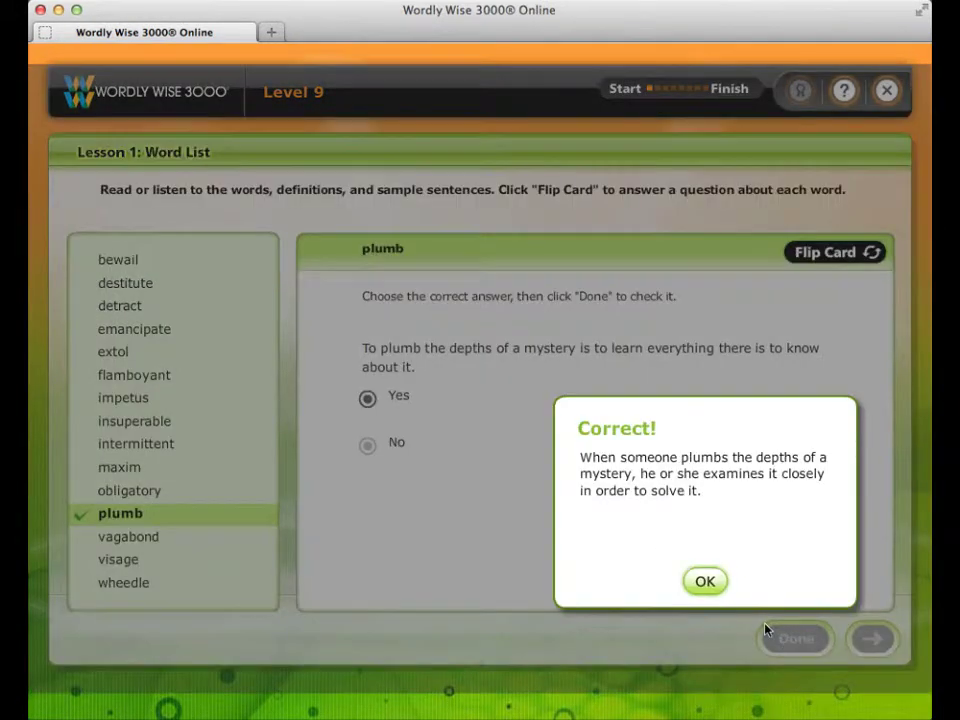
click(704, 583)
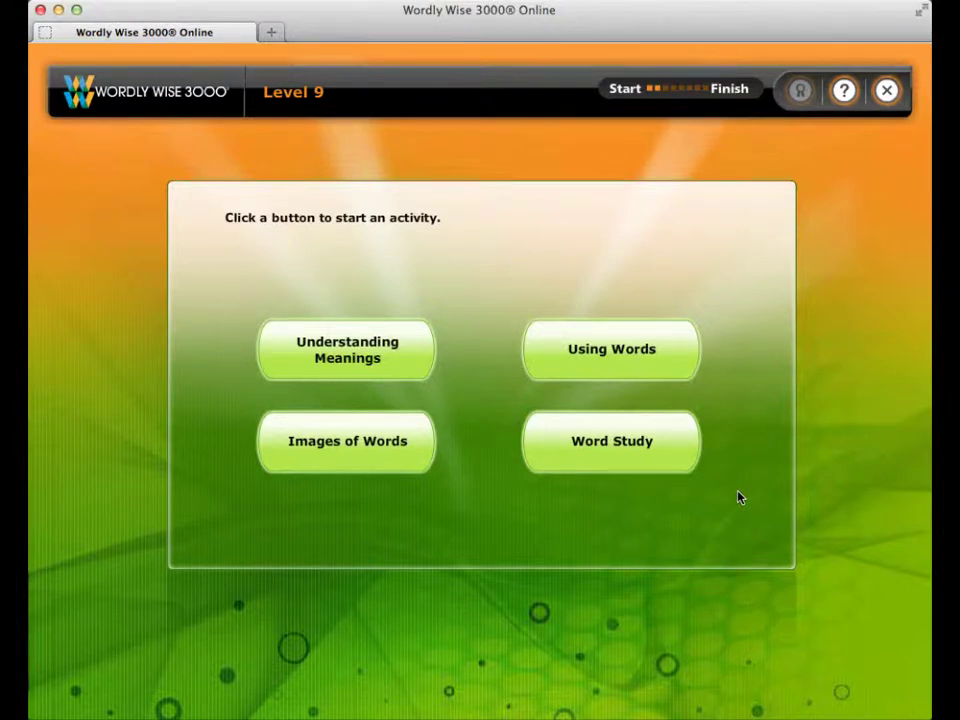
In Understanding Meanings, mark extol and intermittent Used Correctly and visage Used Incorrectly.
click(418, 334)
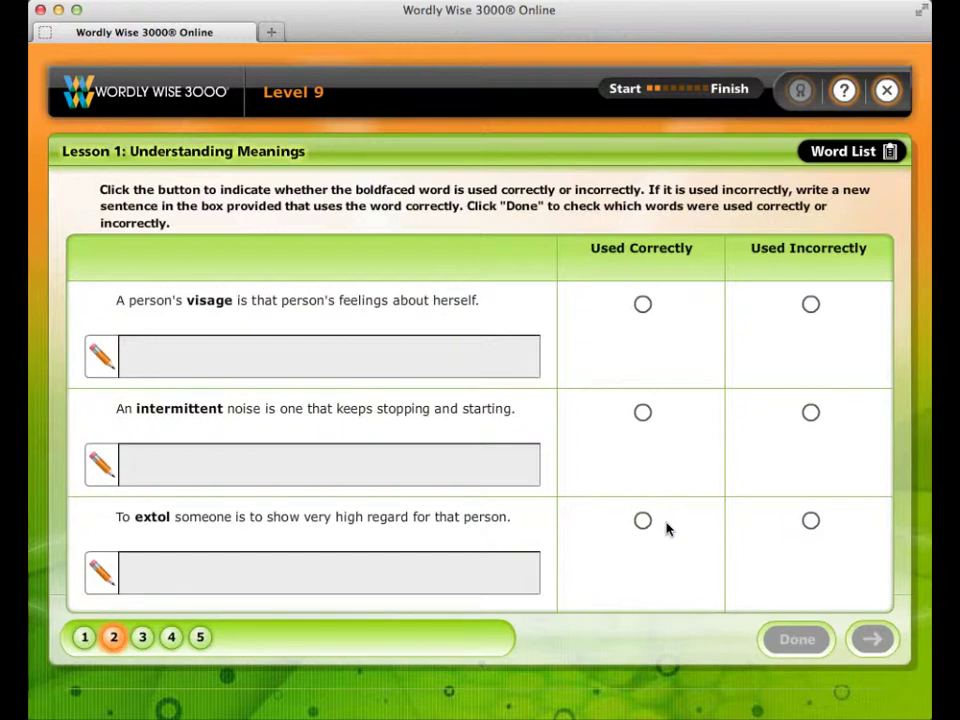
click(645, 524)
click(642, 413)
click(810, 304)
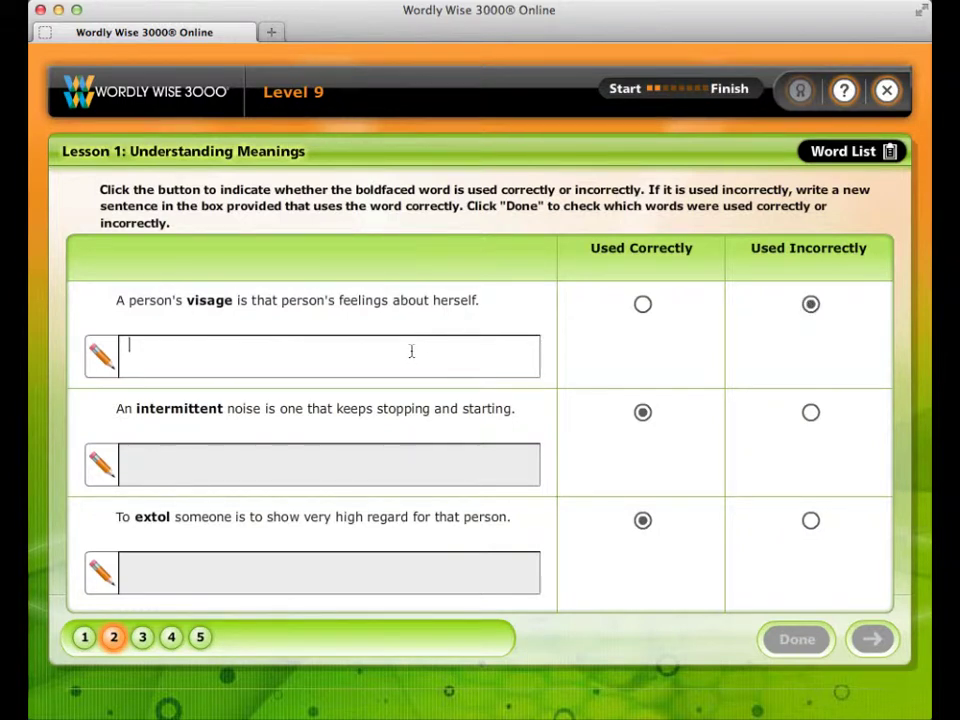
Rewrite the visage sentence as "A person's visage is that person's face." and check the answers.
text(A person)
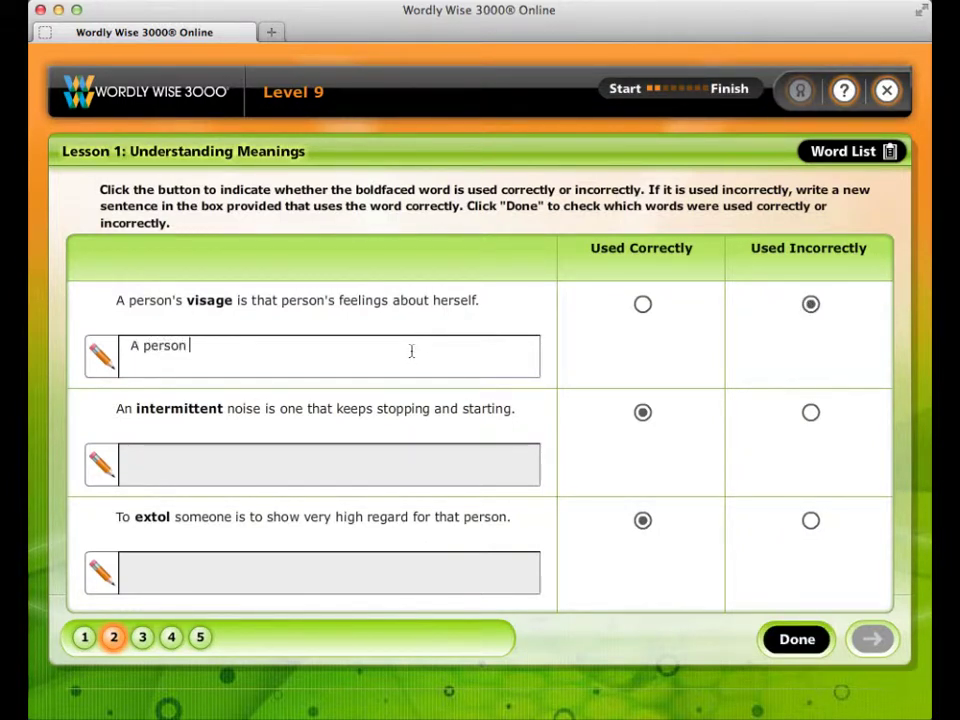
key(BackSpace)
text('s visage is th)
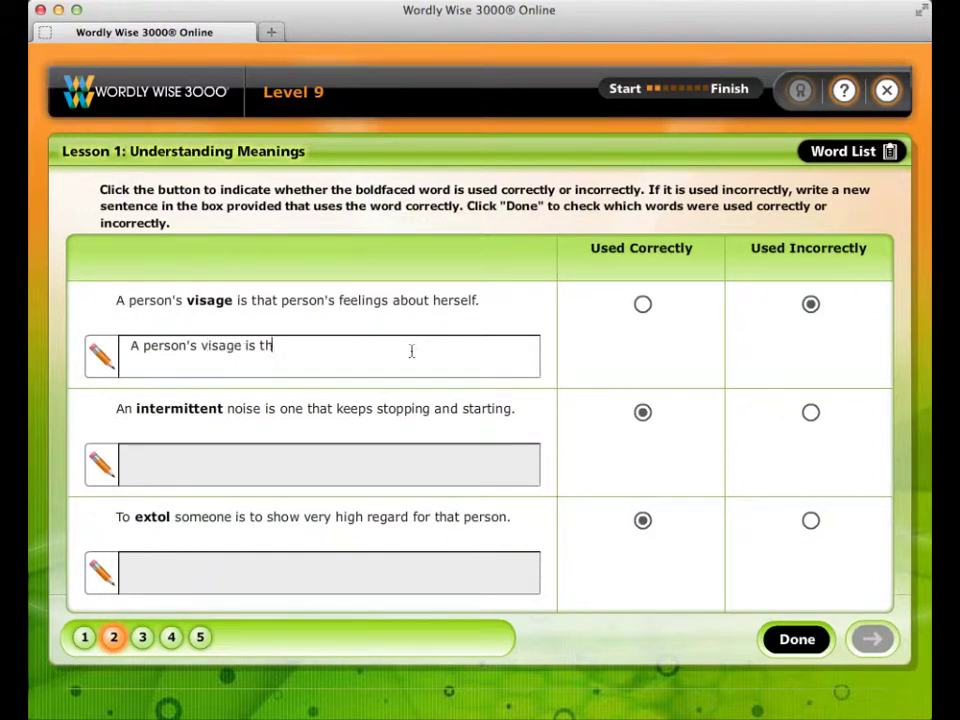
text(at person's )
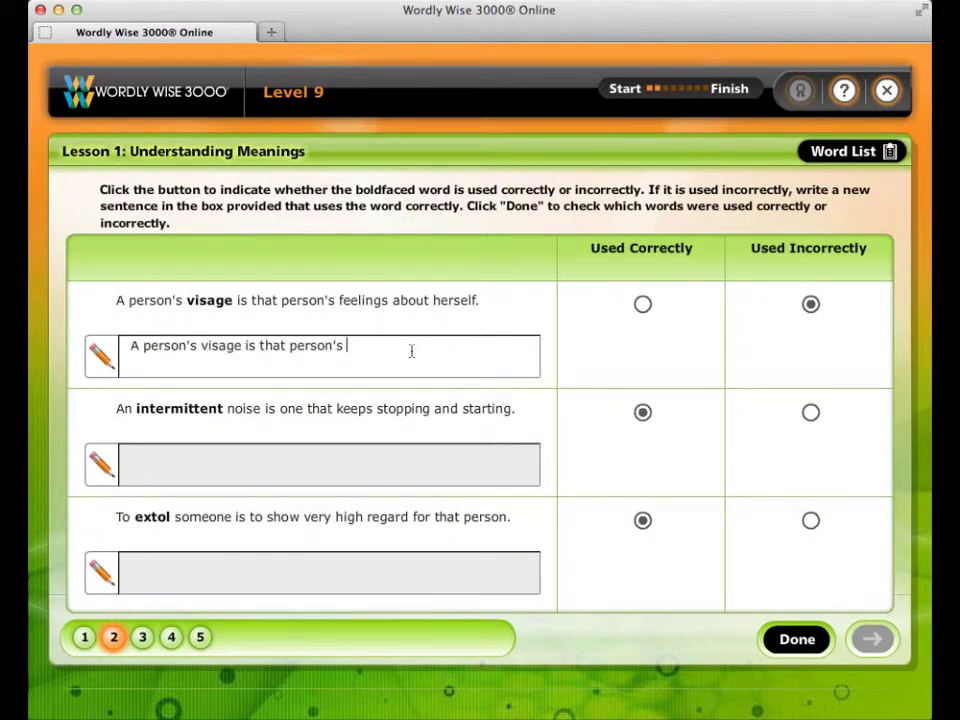
text(face.)
click(801, 649)
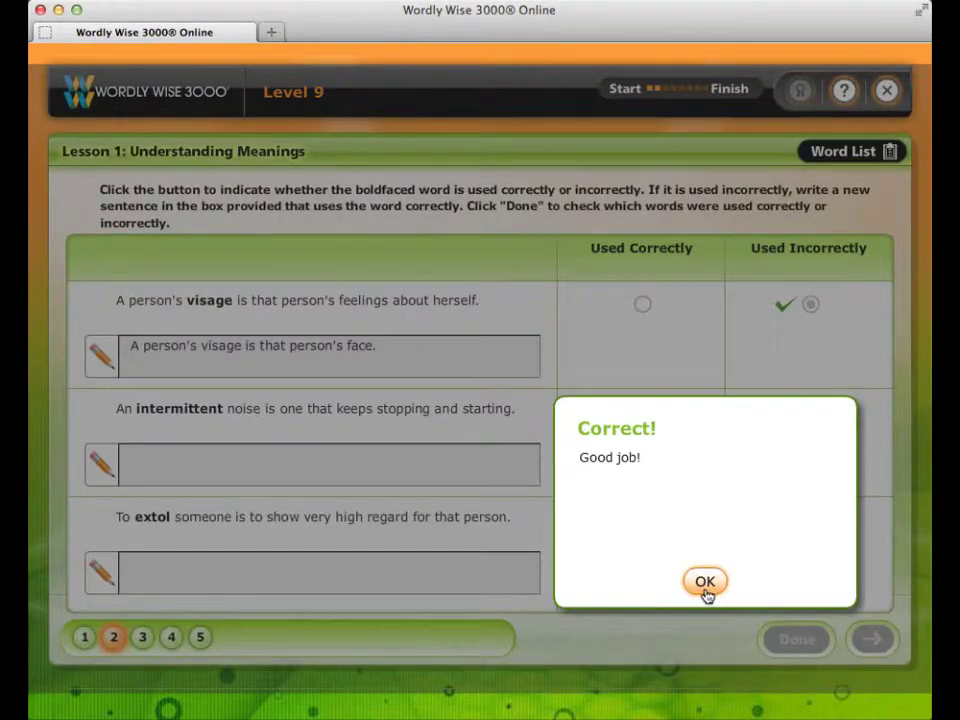
click(705, 582)
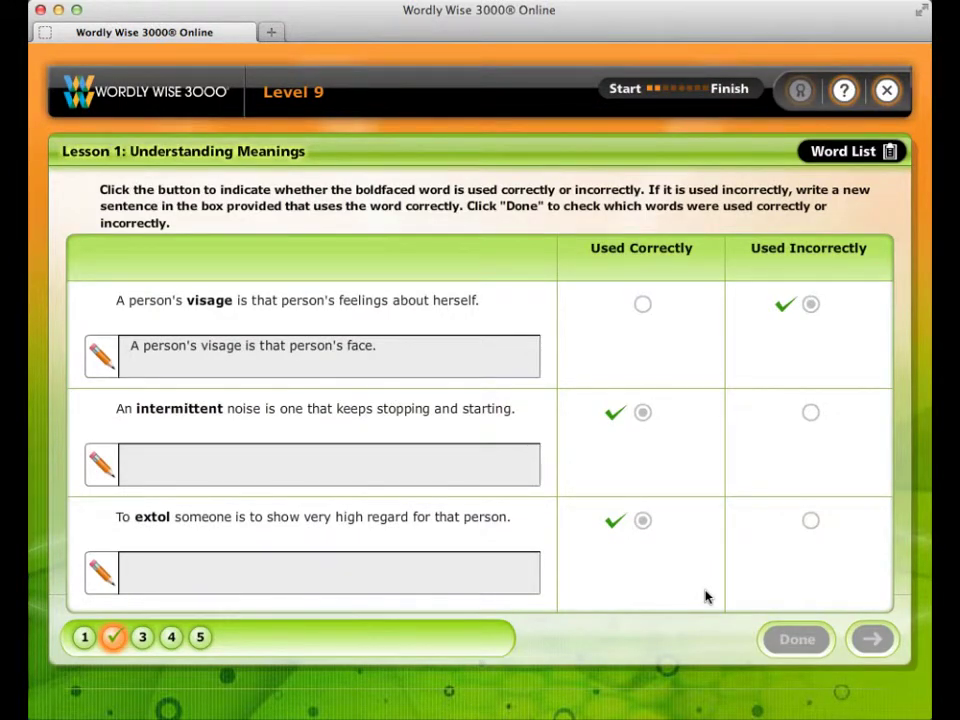
Go to question page 3 and read the definition of bewail in the word list.
click(142, 640)
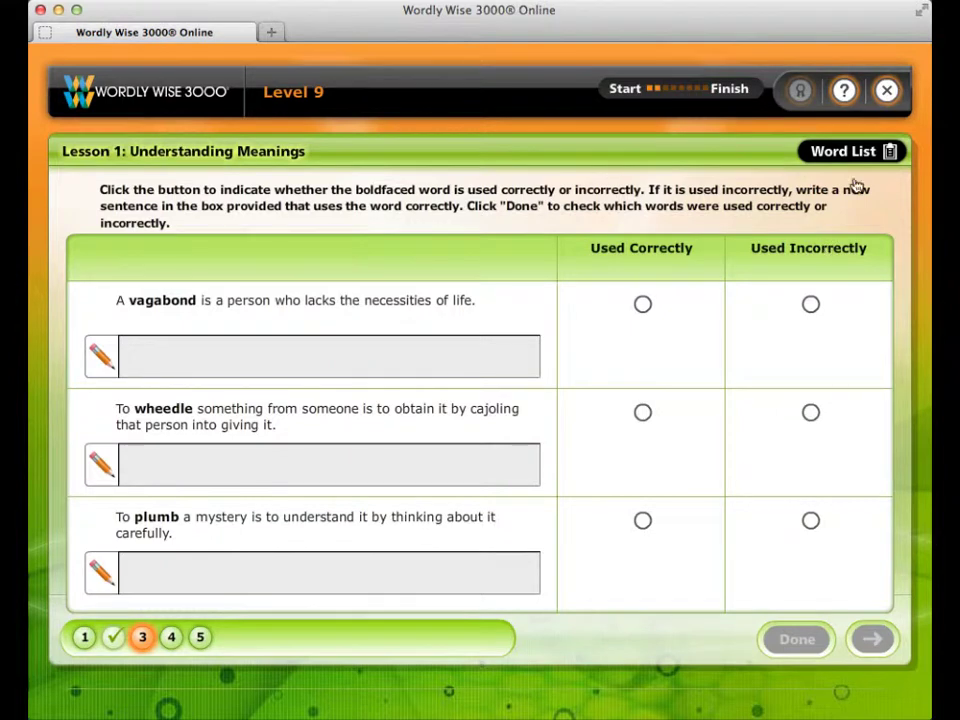
click(865, 151)
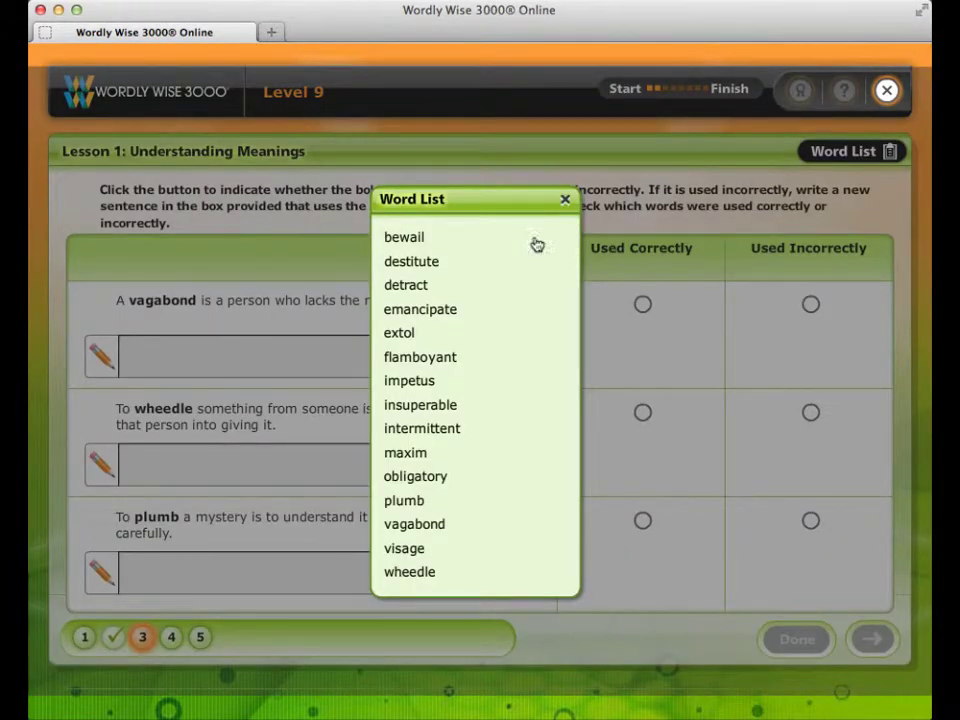
click(478, 240)
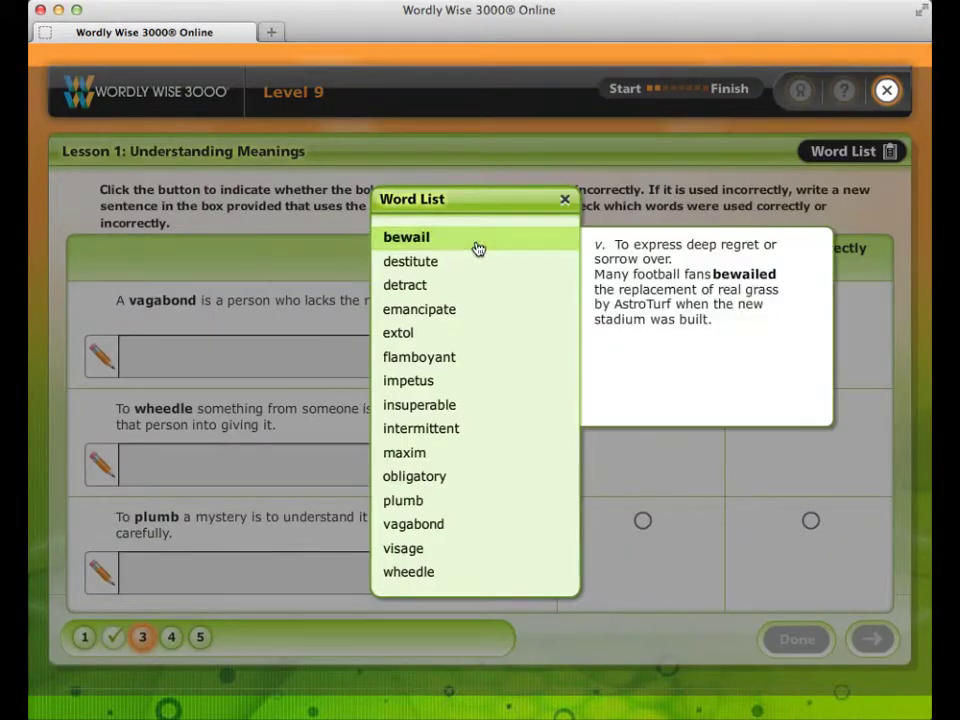
click(565, 202)
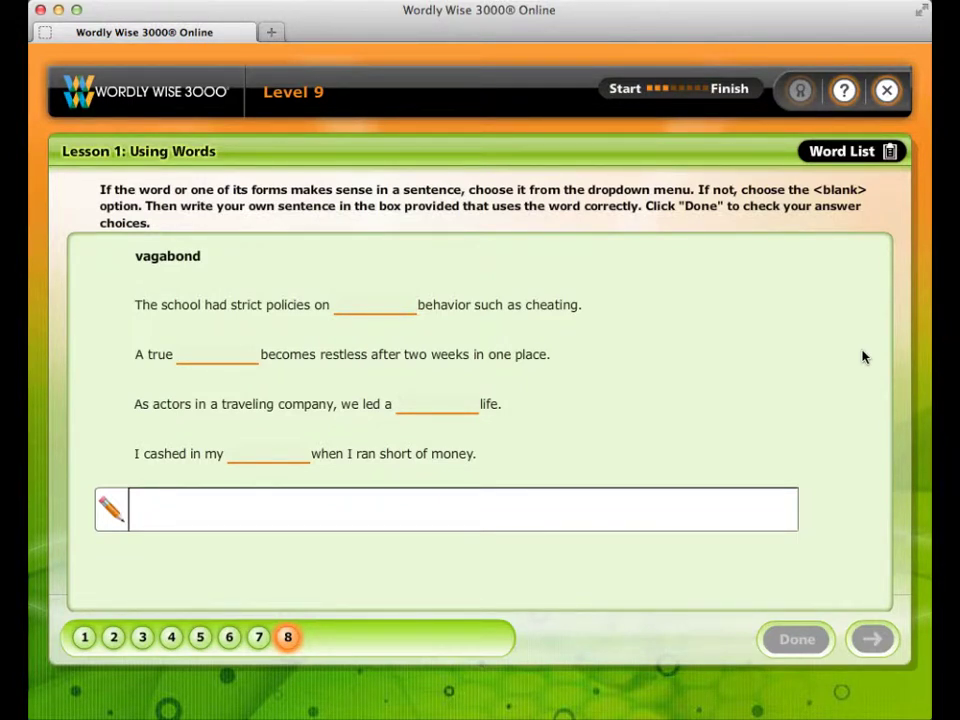
Fill the blanks with blank, vagabond, vagabond, blank and write 'A vagabond moves from place to place.'.
click(398, 314)
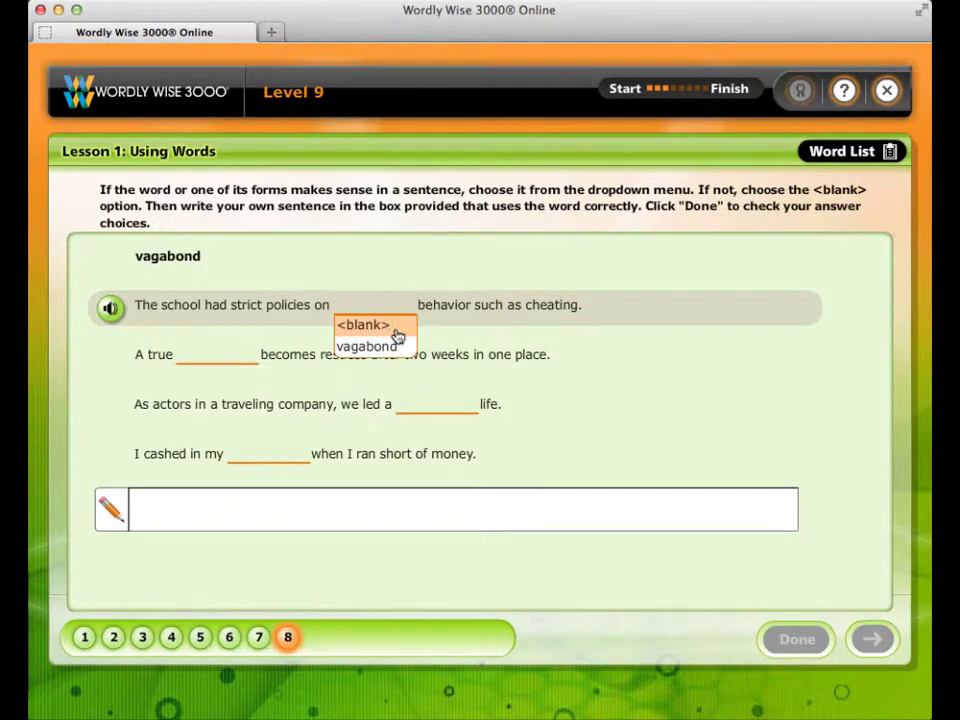
click(397, 331)
click(229, 358)
click(231, 396)
click(416, 406)
click(422, 448)
click(266, 460)
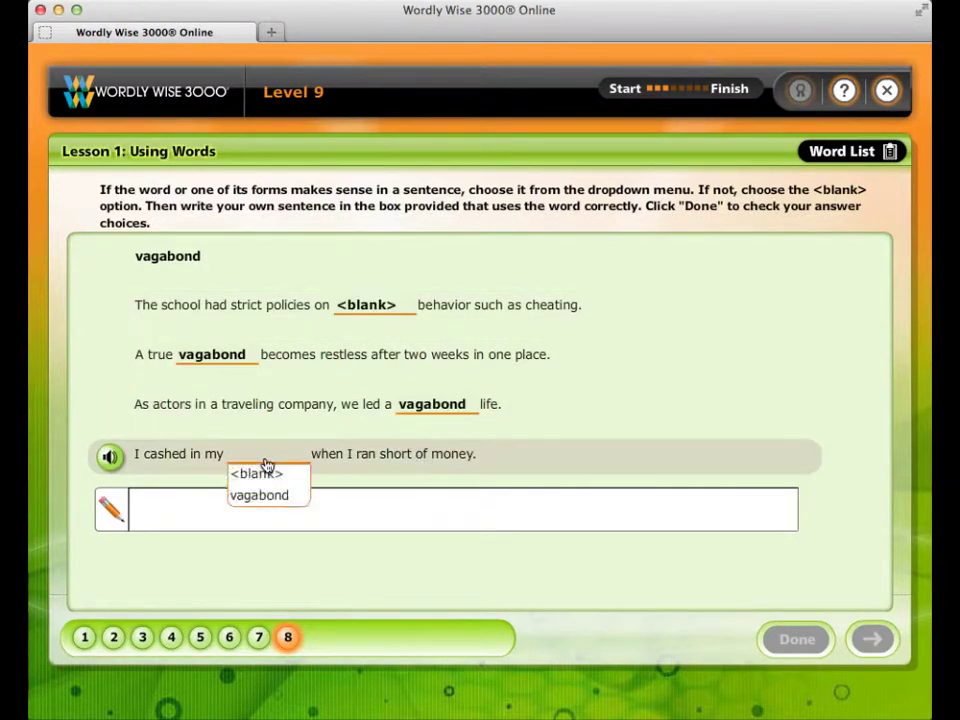
click(277, 475)
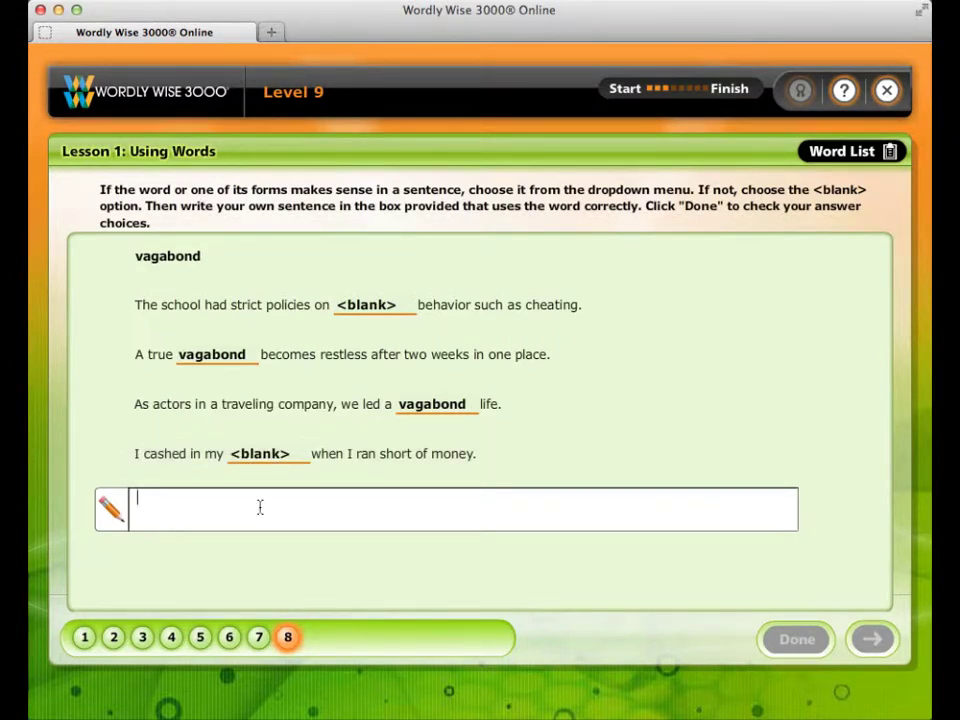
text(A vagabond moves from place to place.)
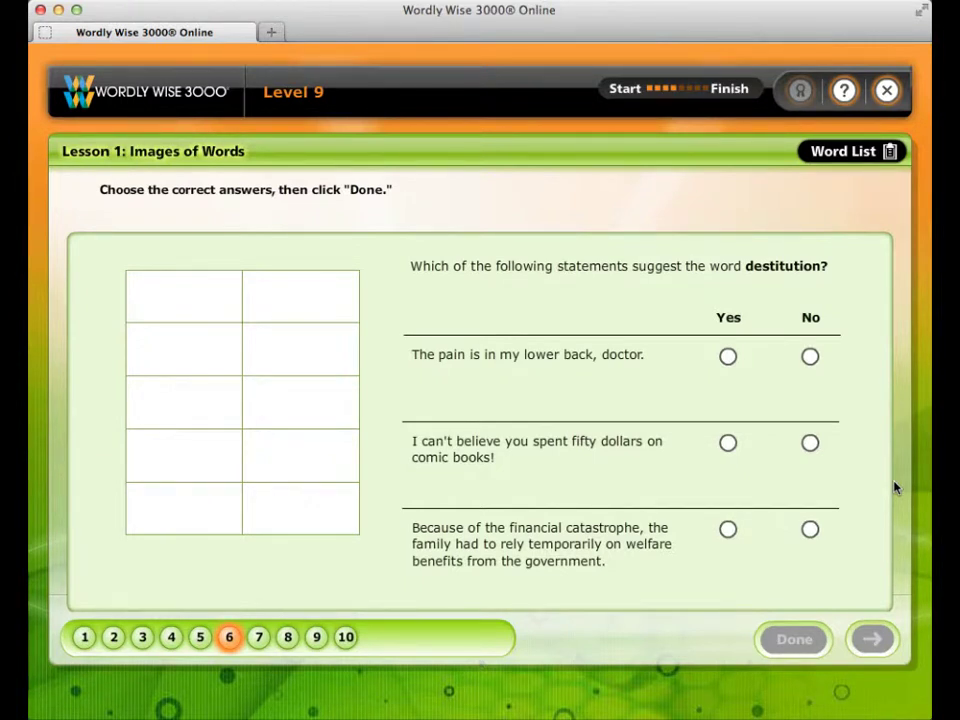
Answer No for back pain, No for comic books and Yes for welfare benefits, confirming correct.
click(809, 357)
click(810, 445)
click(727, 530)
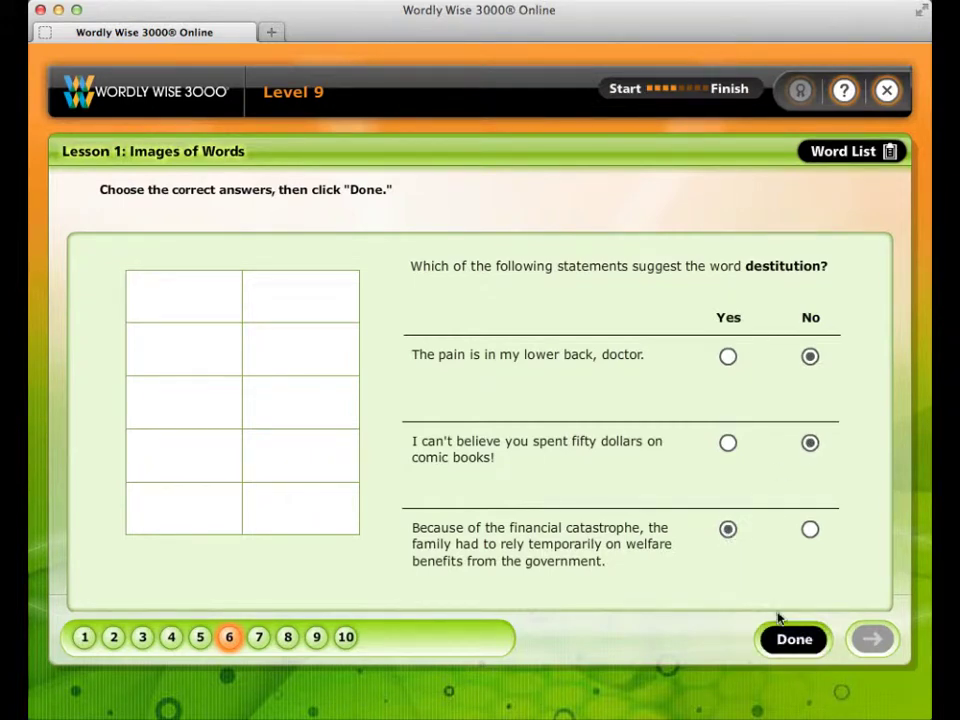
click(794, 639)
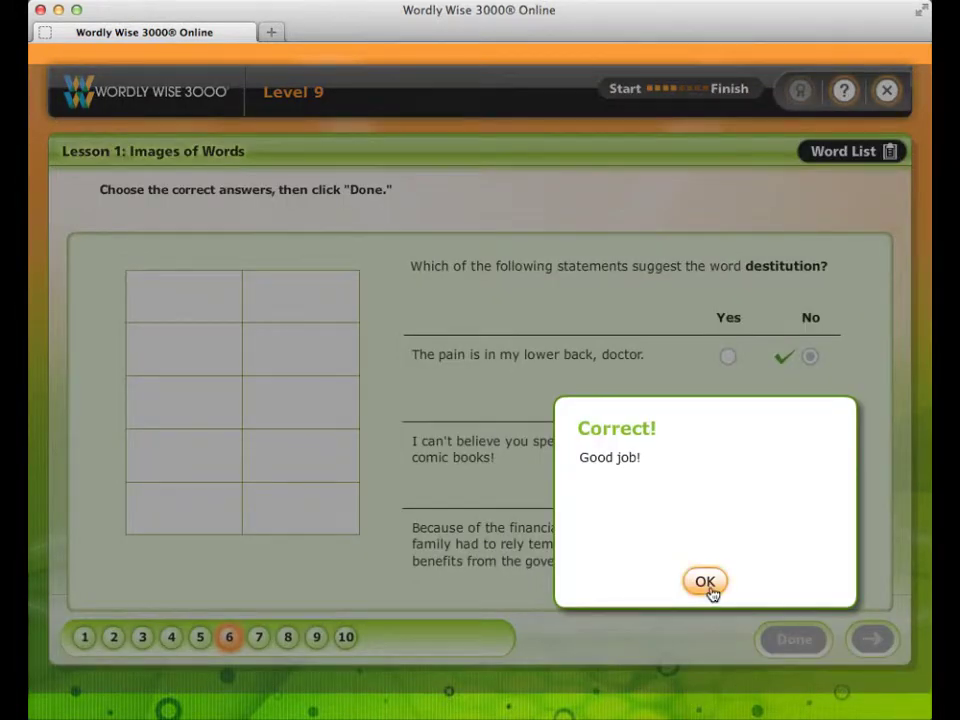
click(706, 583)
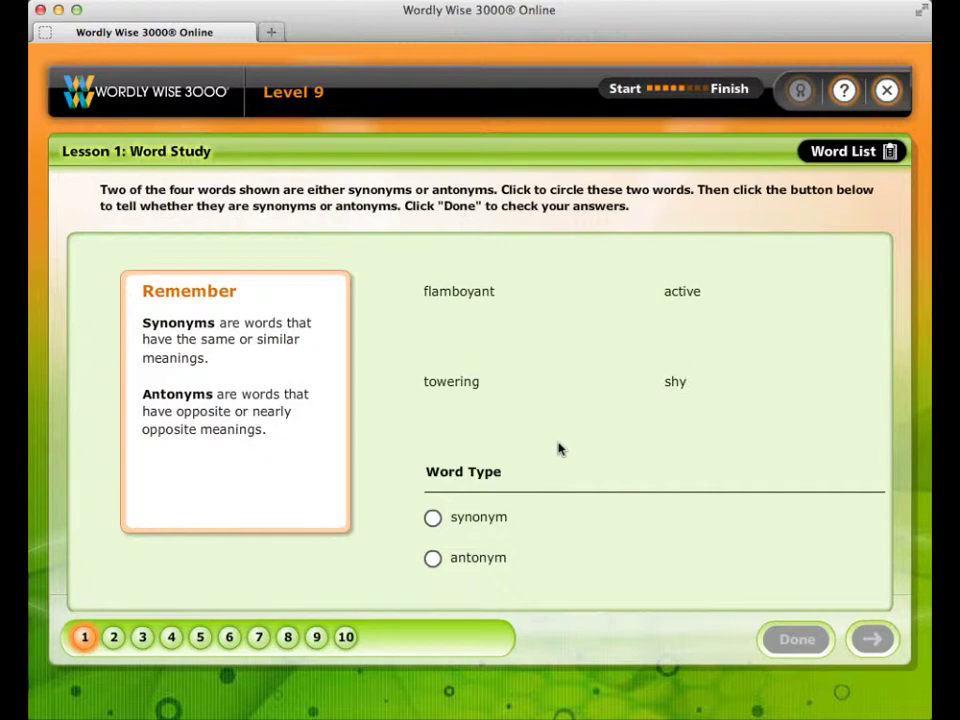
Circle 'flamboyant' and 'shy' as the opposite pair.
click(478, 302)
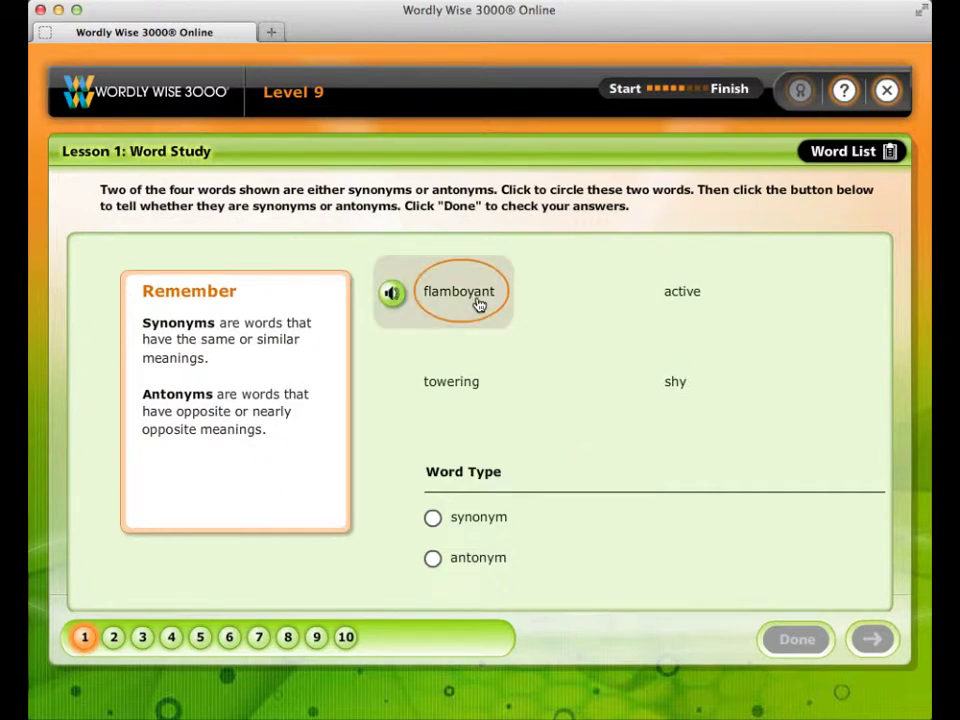
click(674, 412)
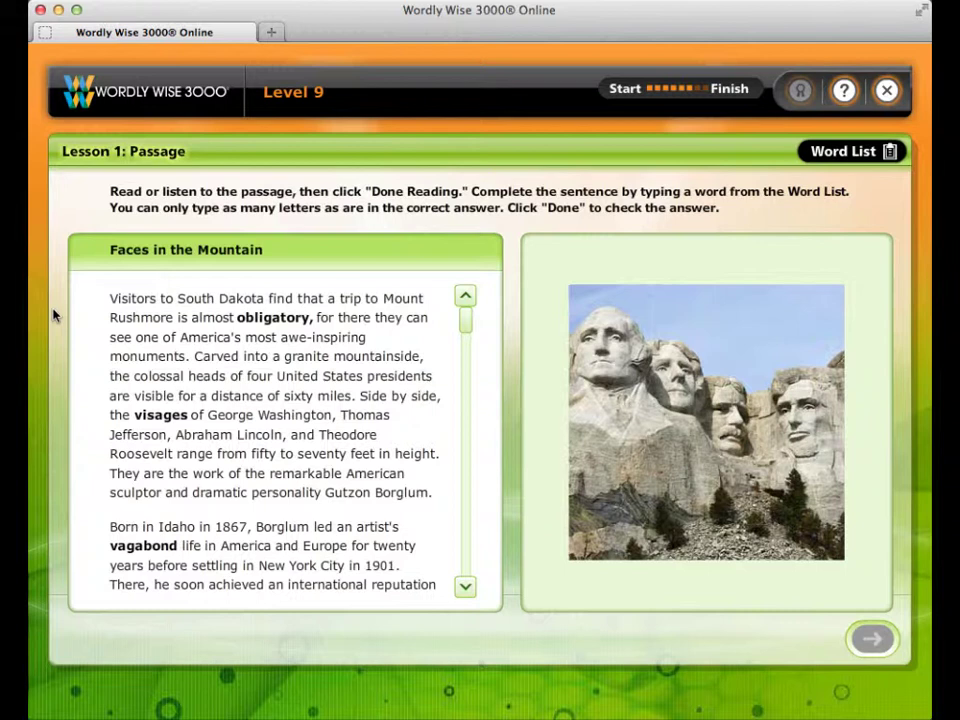
Hear the first paragraph read aloud, read Faces in the Mountain to its end, and bring up sentence 1.
click(89, 302)
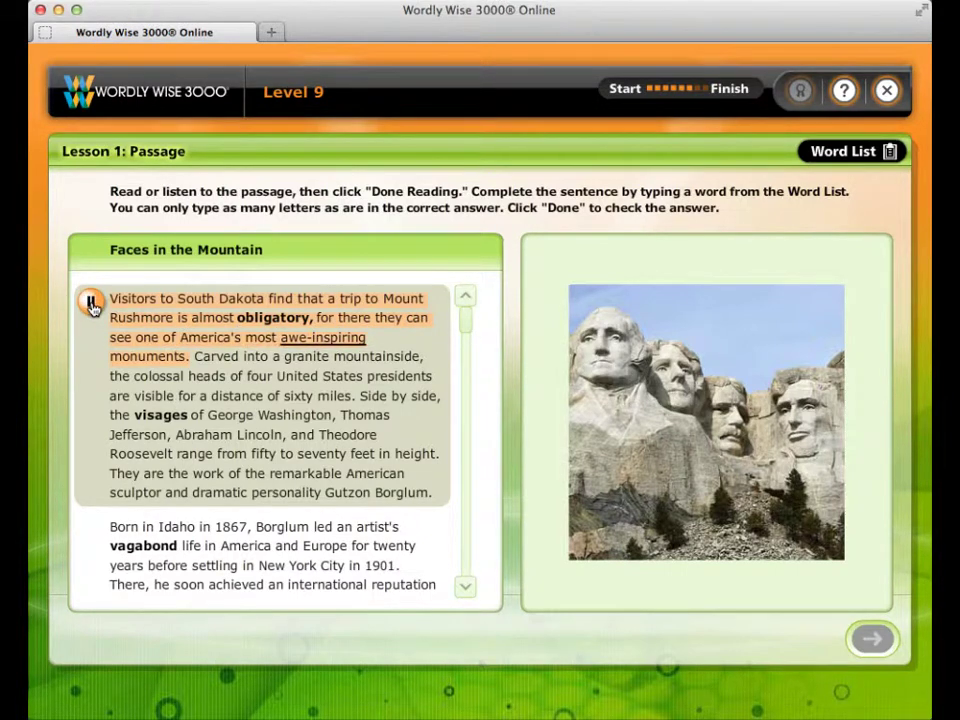
scroll(467, 326, down, 10)
scroll(460, 530, down, 10)
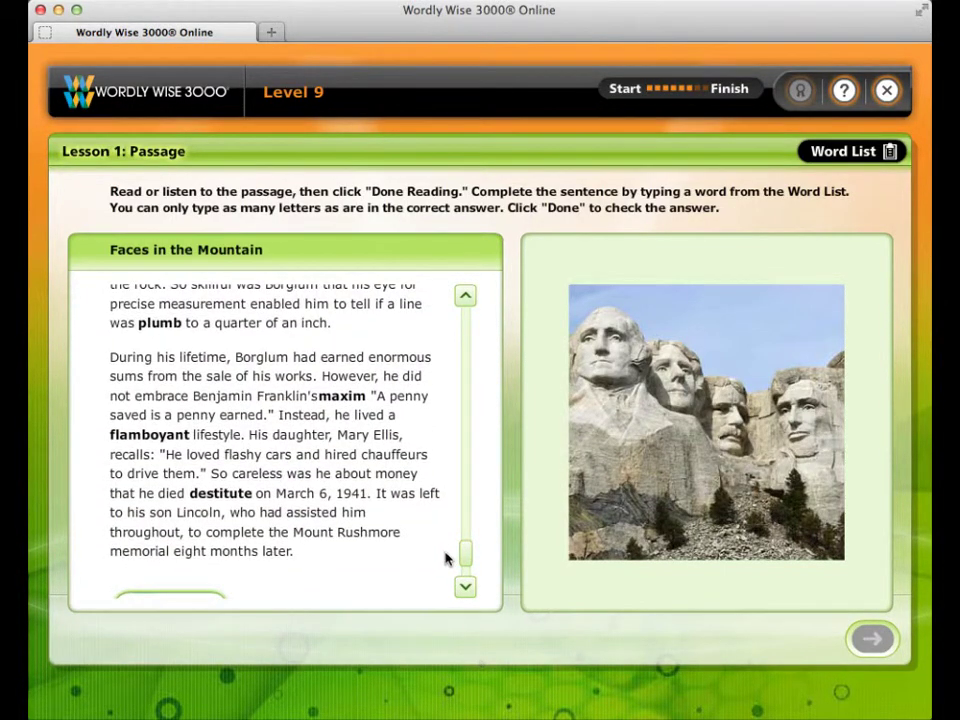
scroll(468, 580, down, 2)
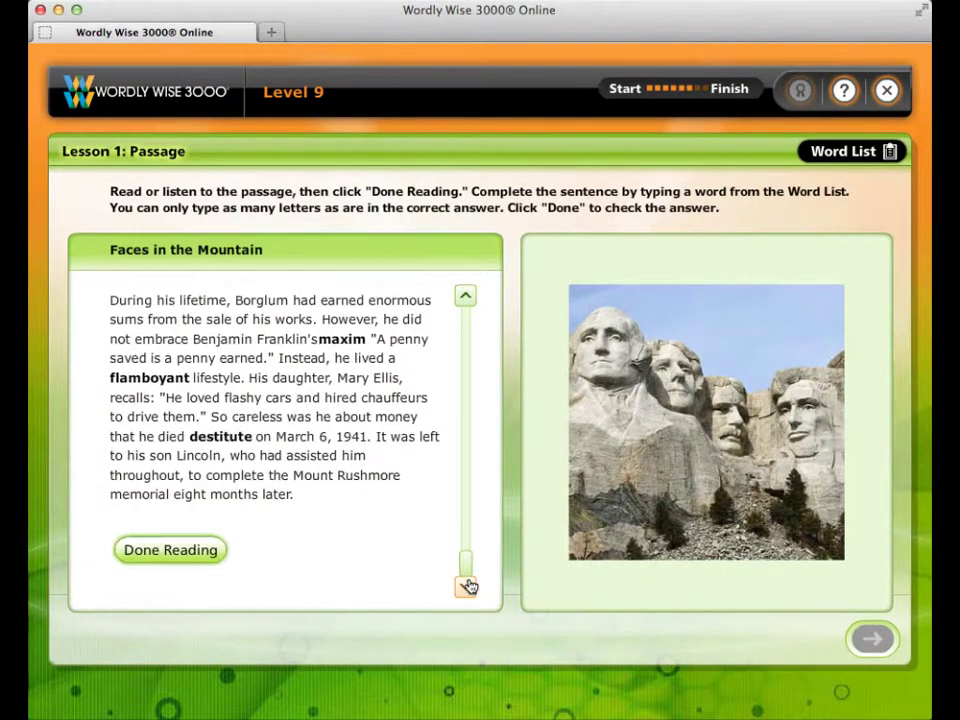
click(193, 551)
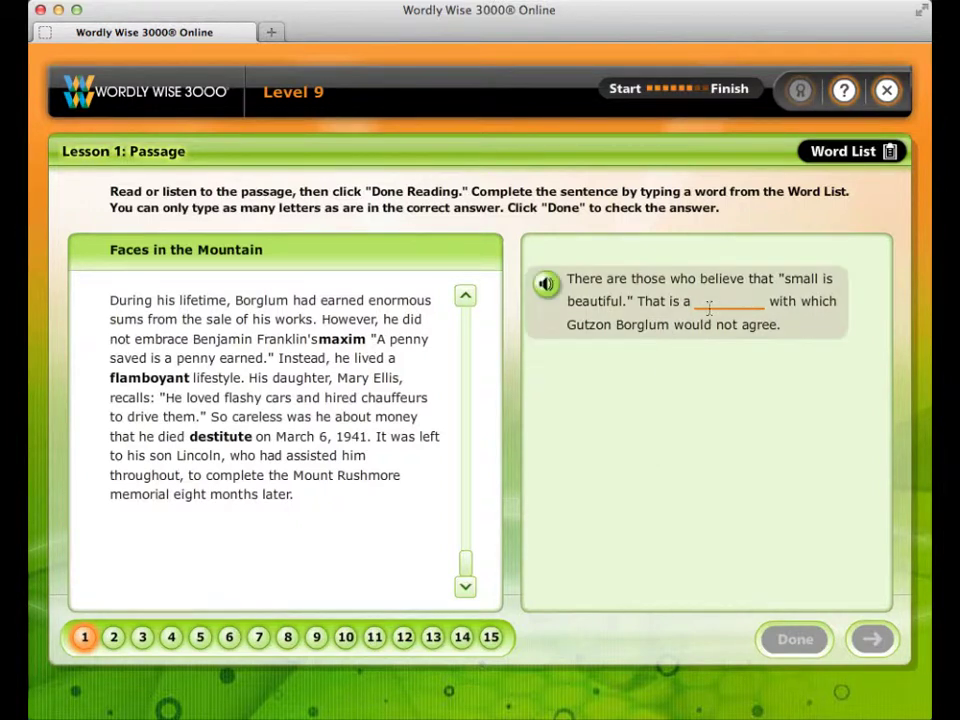
Try 'plumb' and then 'maxem' in the first blank; both are marked incorrect.
text(plumb)
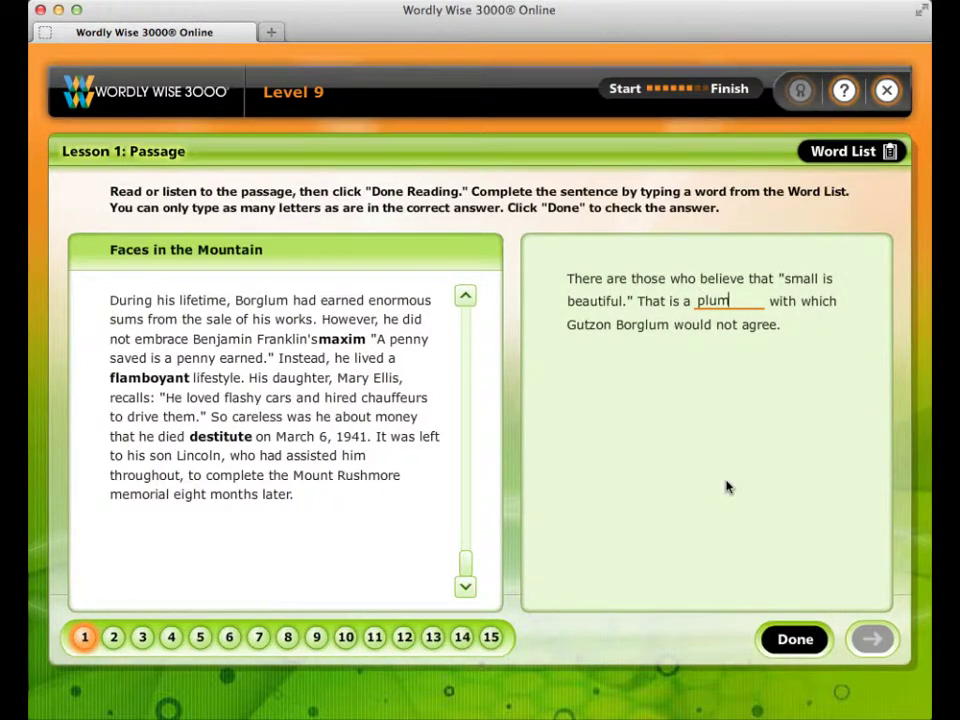
click(782, 638)
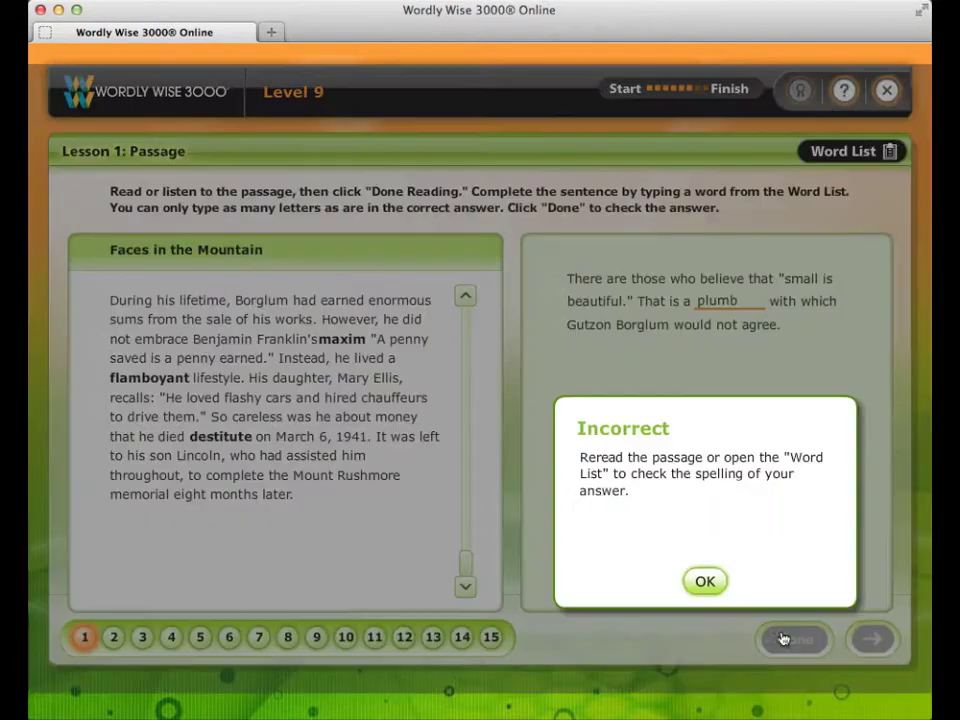
click(704, 581)
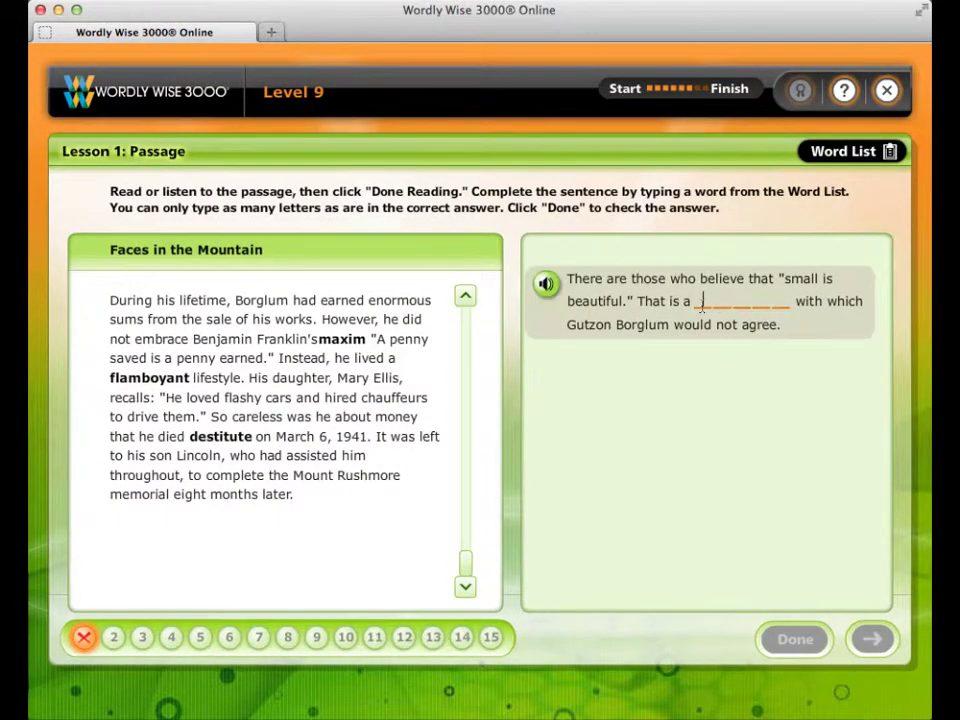
text(maxem)
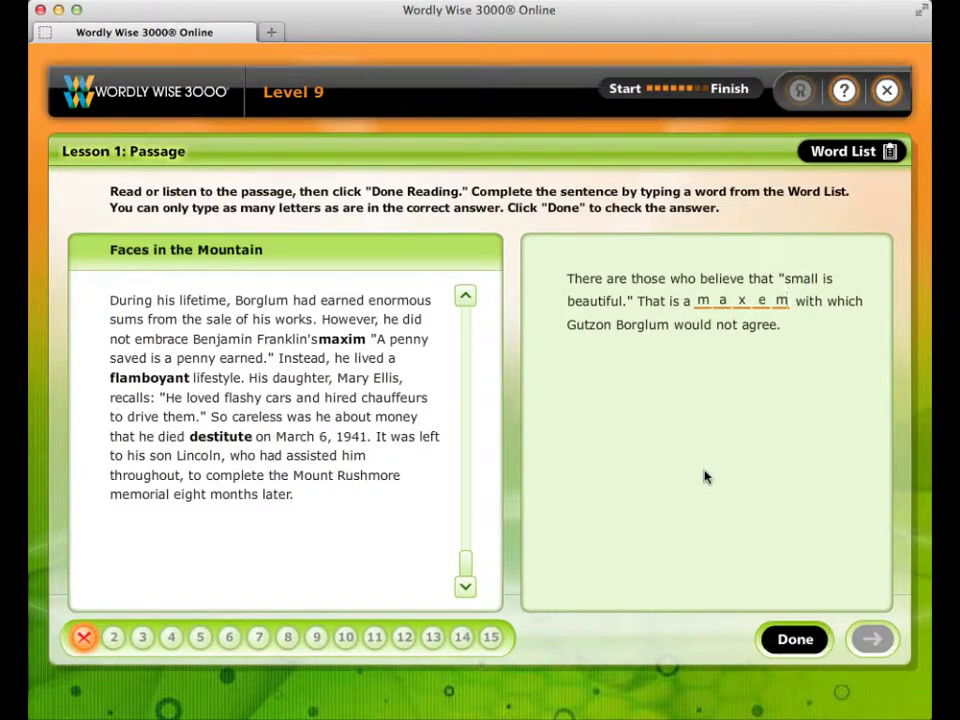
key(Return)
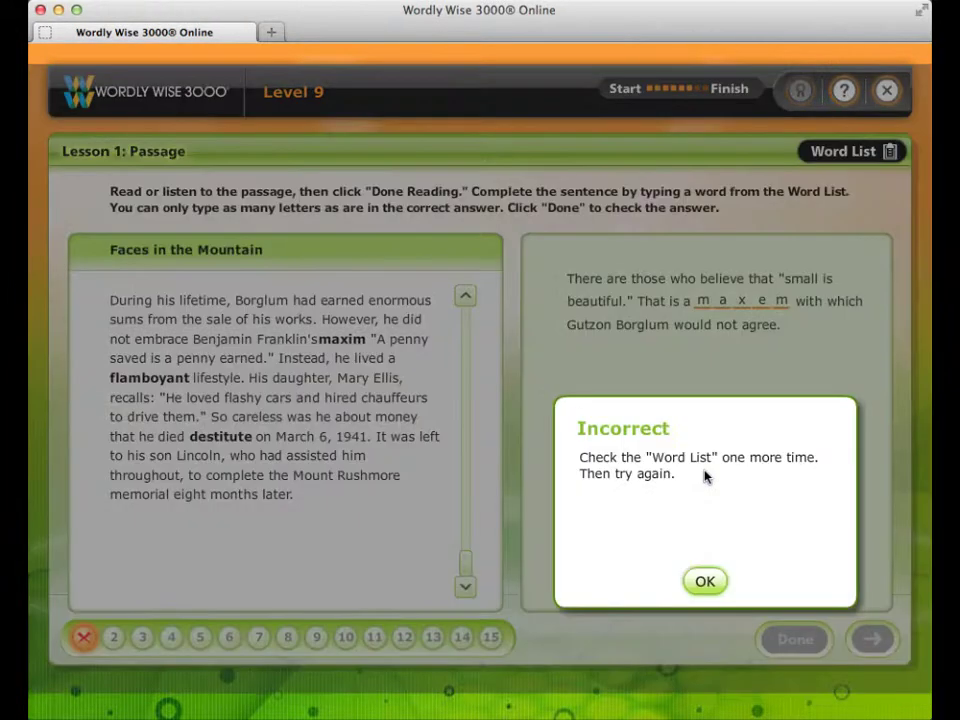
click(706, 582)
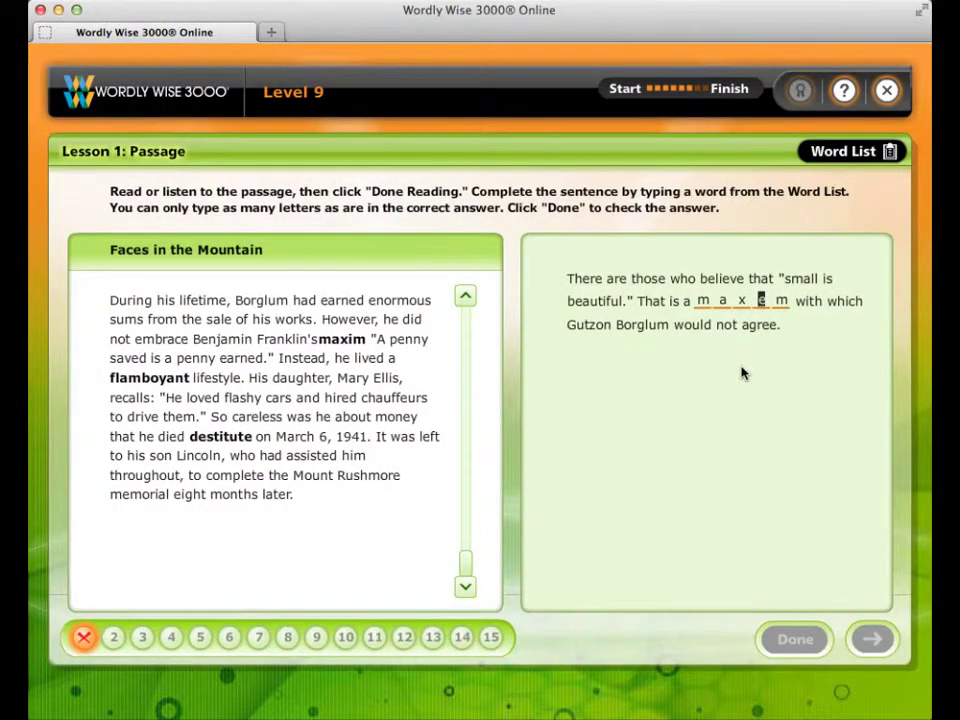
Try 'maxum', then correct it to 'maxim' so the sentence is marked right.
text(u)
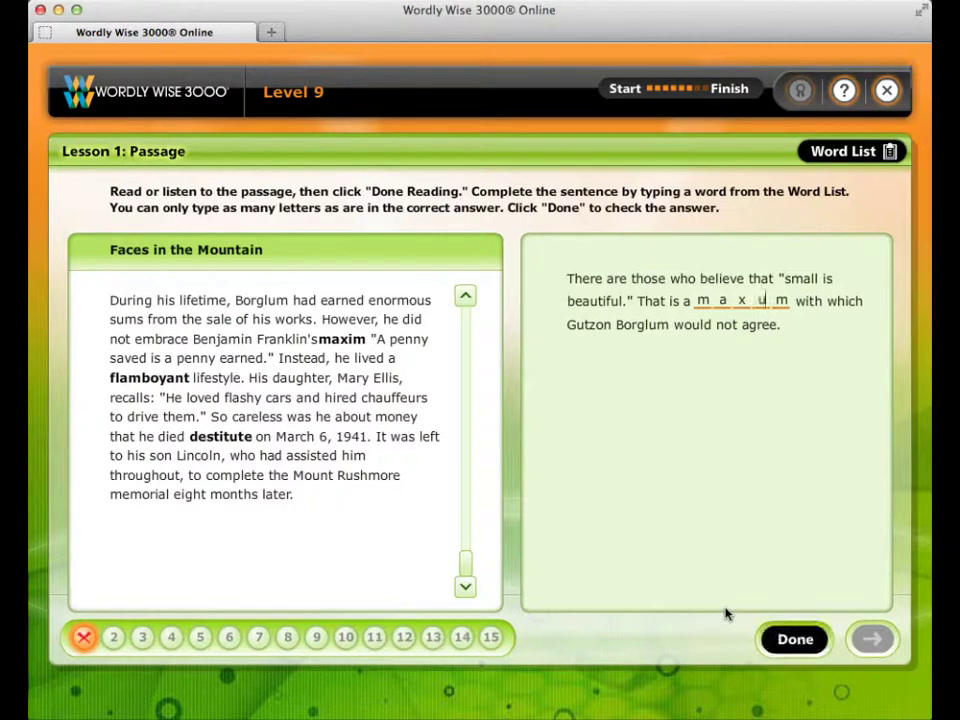
key(Return)
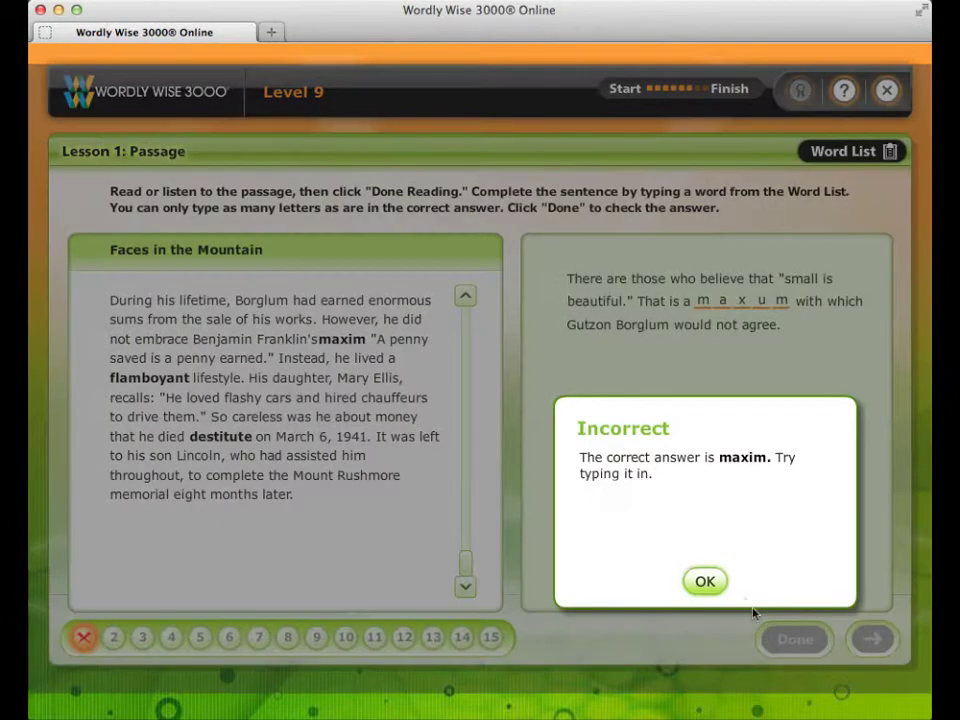
click(705, 582)
key(BackSpace)
text(i)
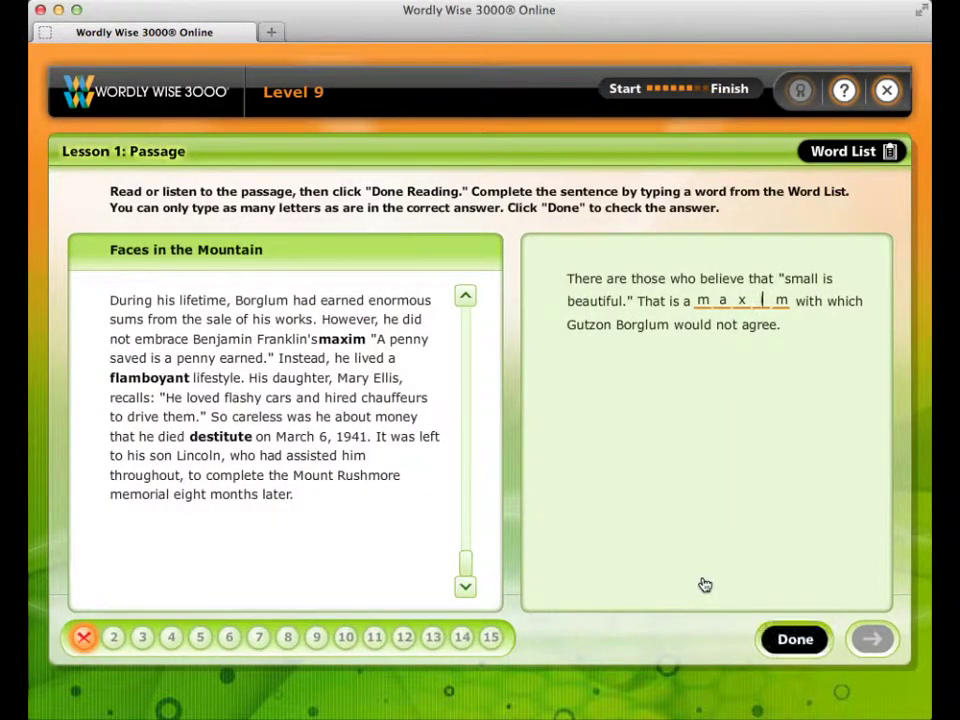
click(784, 641)
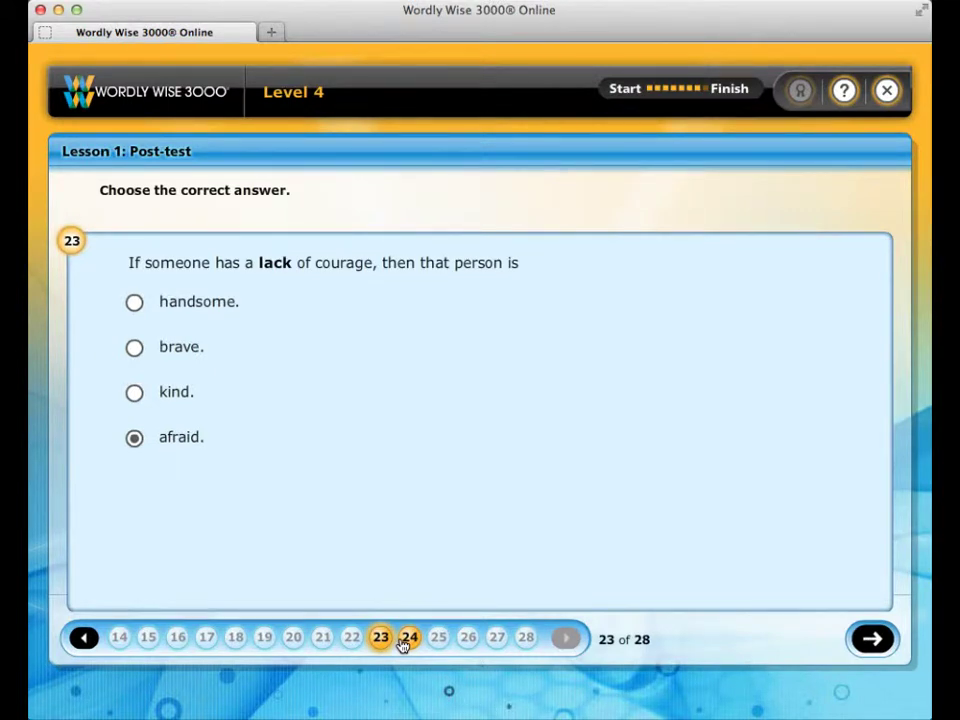
Step through post-test questions 24–26, submit the test, and close the 27-of-28 results.
click(402, 642)
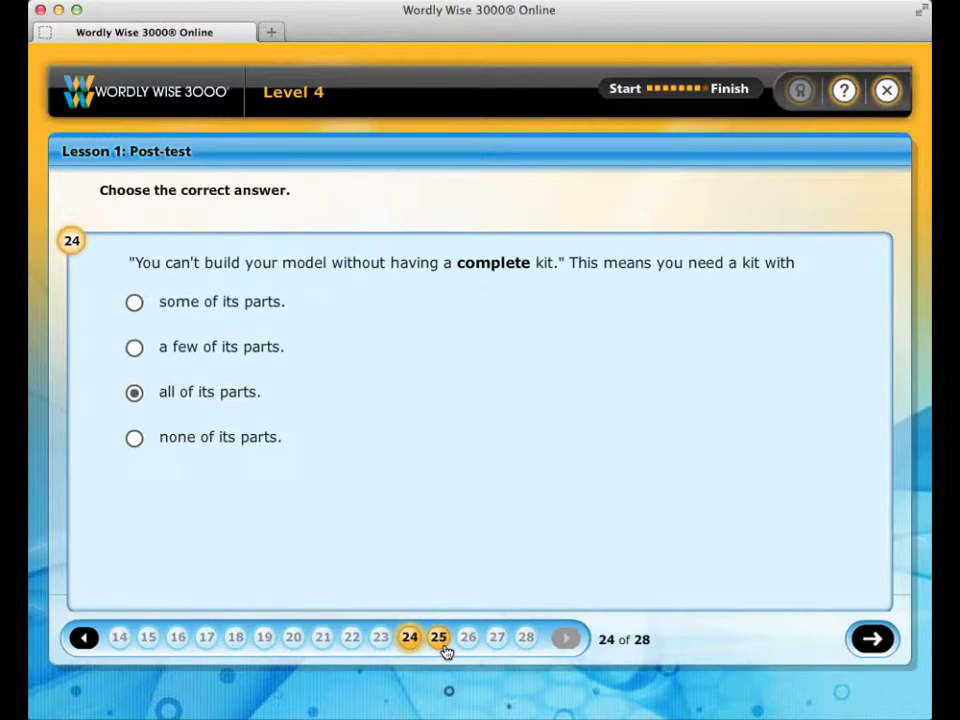
click(446, 650)
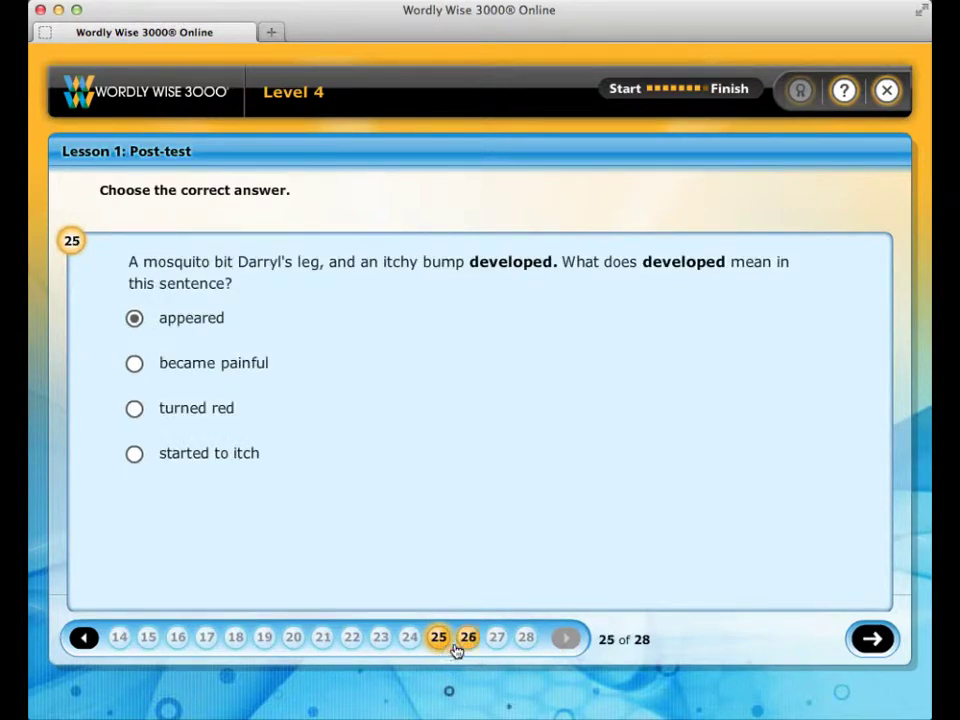
click(466, 647)
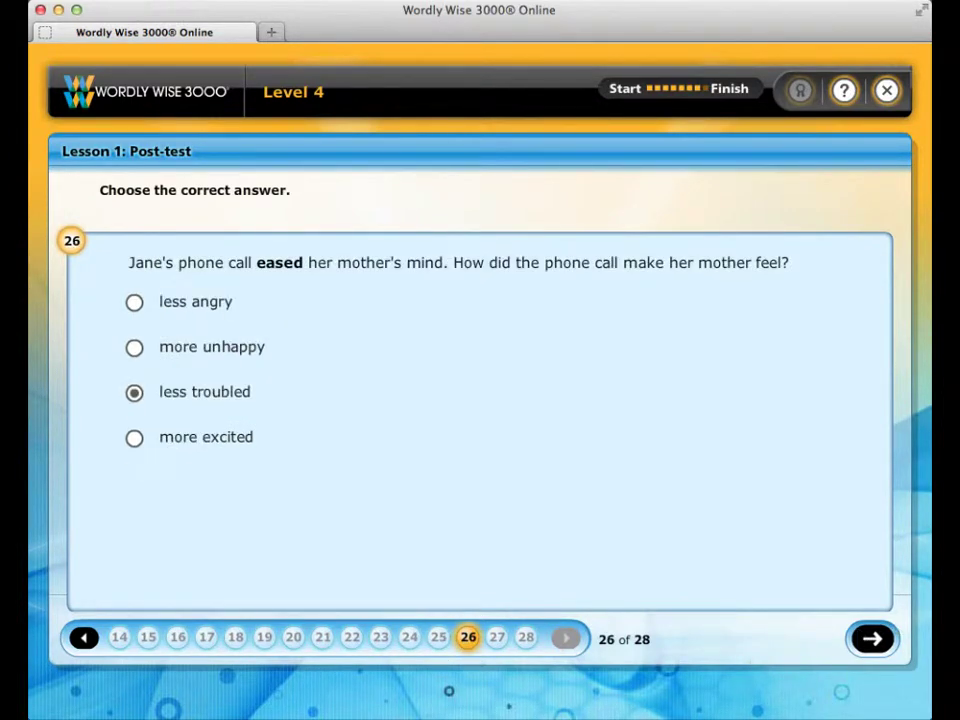
click(870, 638)
click(695, 505)
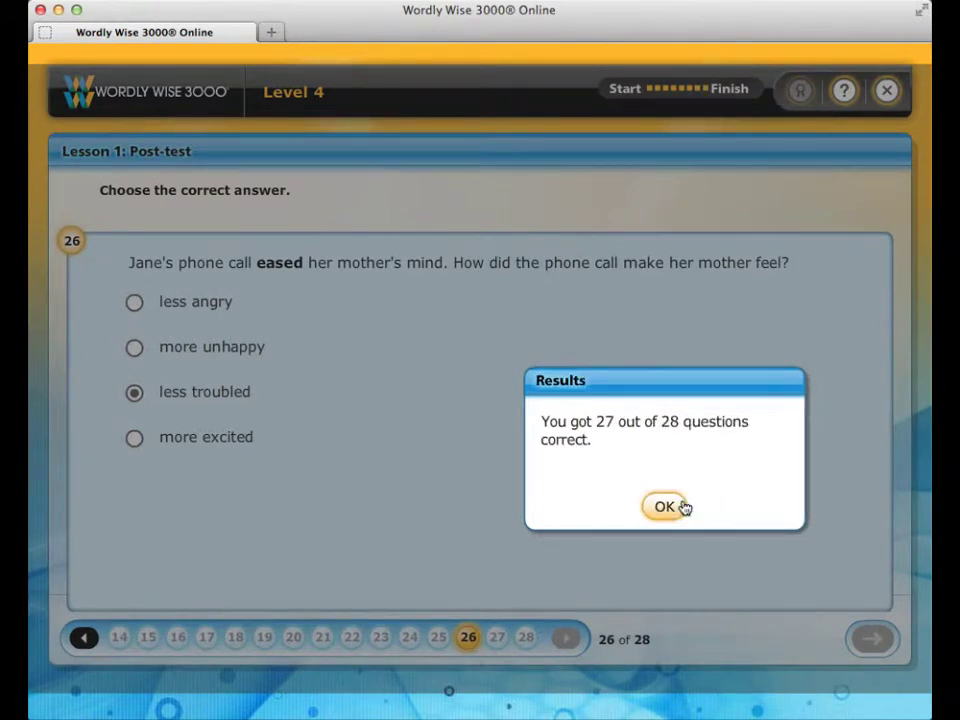
click(675, 507)
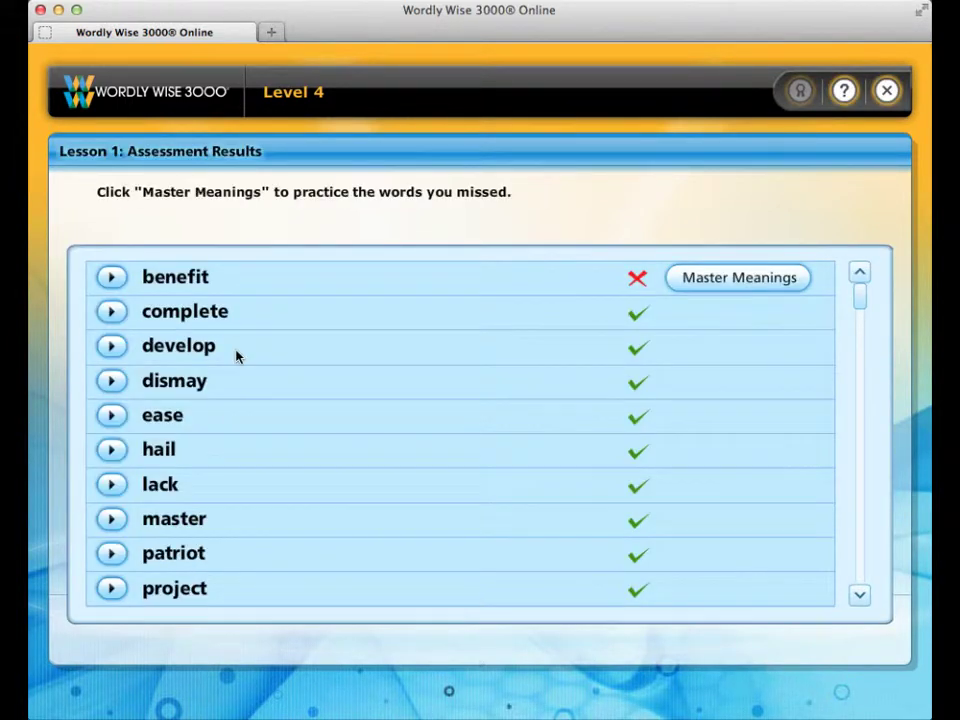
Expand the missed word 'benefit' in the results and start its Master Meanings practice.
click(112, 278)
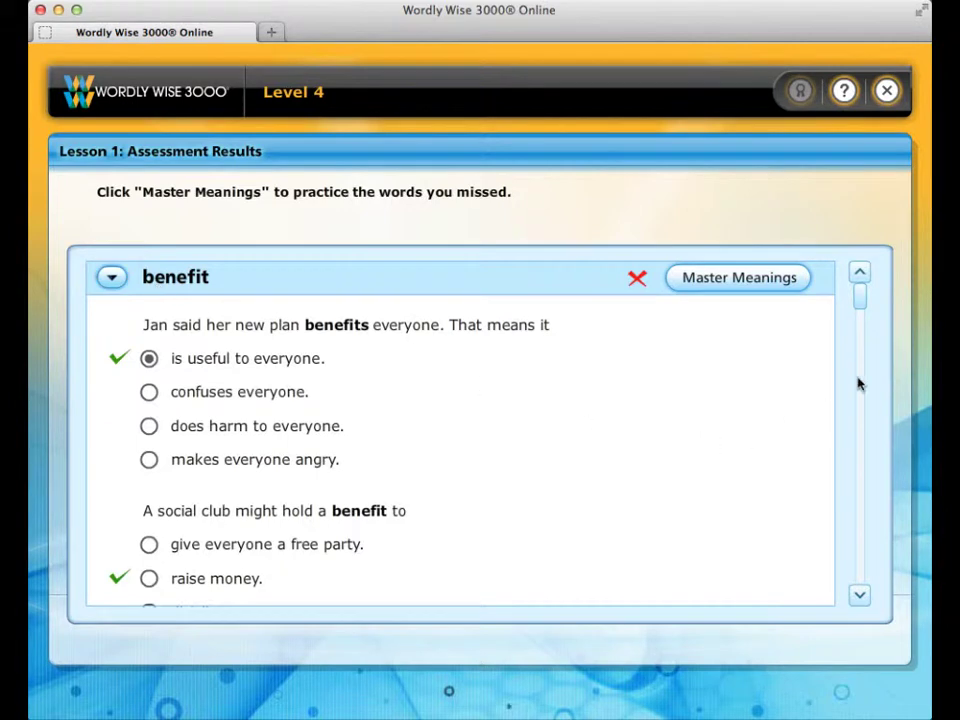
mouse_move(864, 302)
mouse_down()
mouse_move(855, 339)
mouse_move(849, 287)
mouse_up()
click(737, 281)
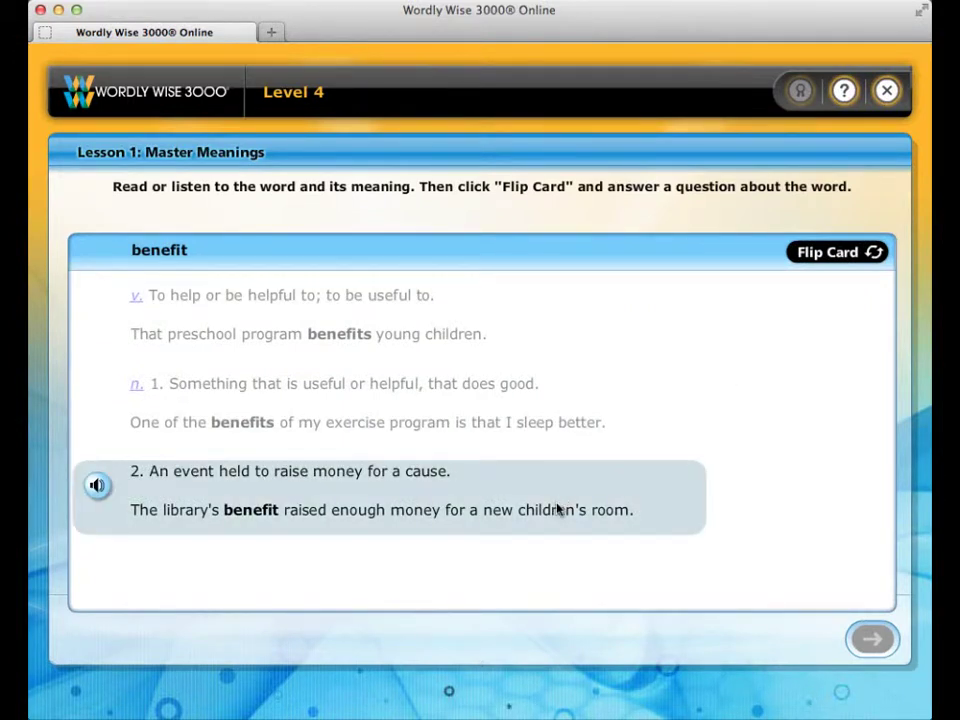
Answer the benefit card with 'to raise money to buy new uniforms' and continue past the certificate.
click(816, 262)
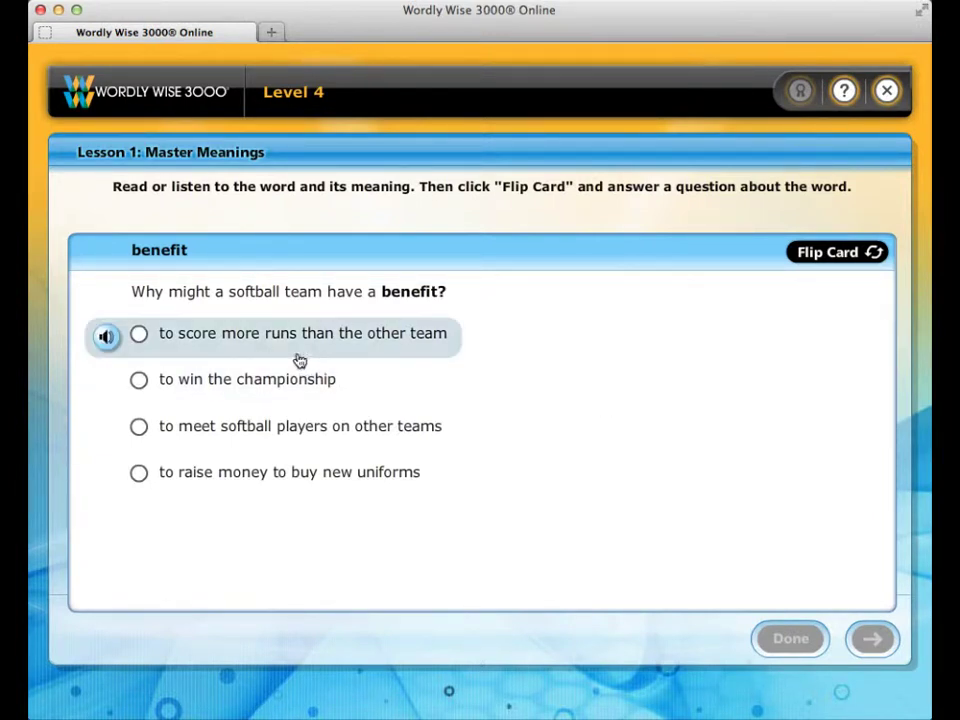
click(274, 472)
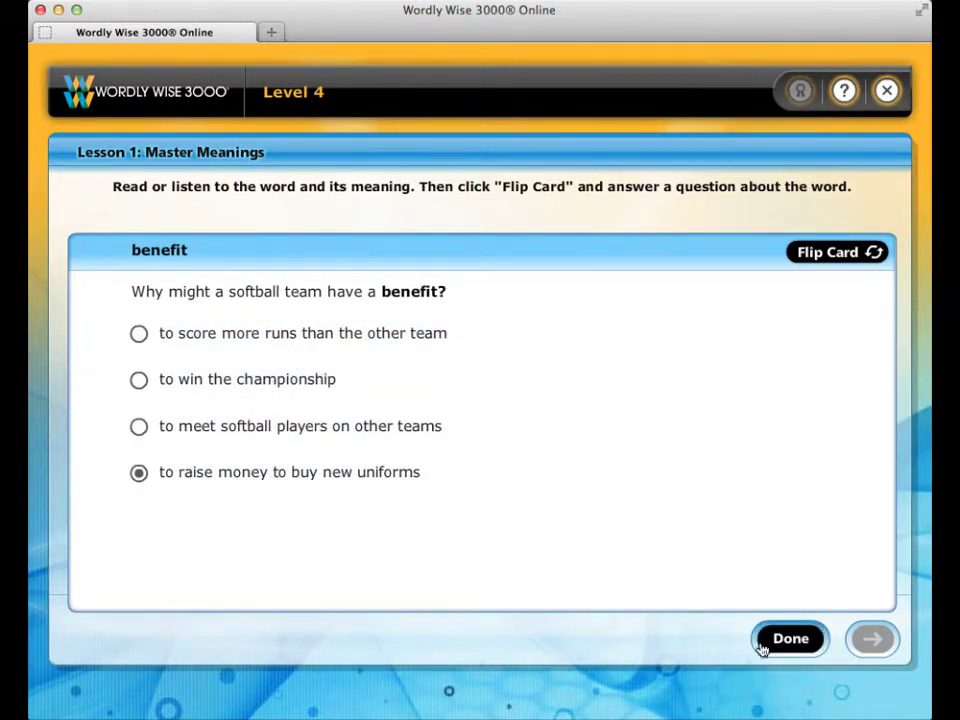
click(762, 645)
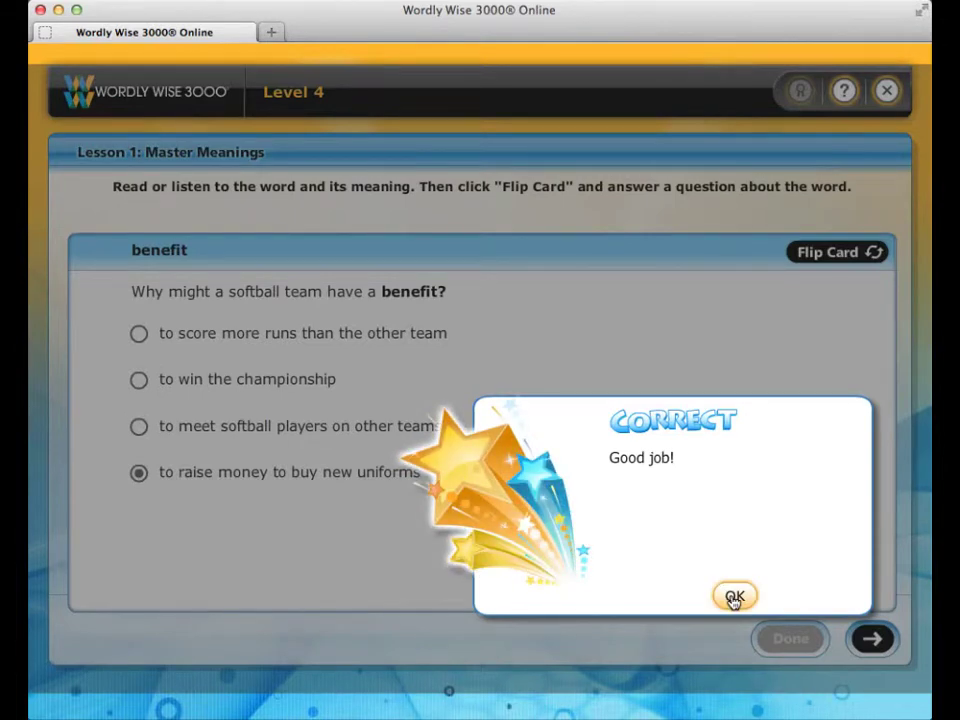
click(735, 597)
click(871, 639)
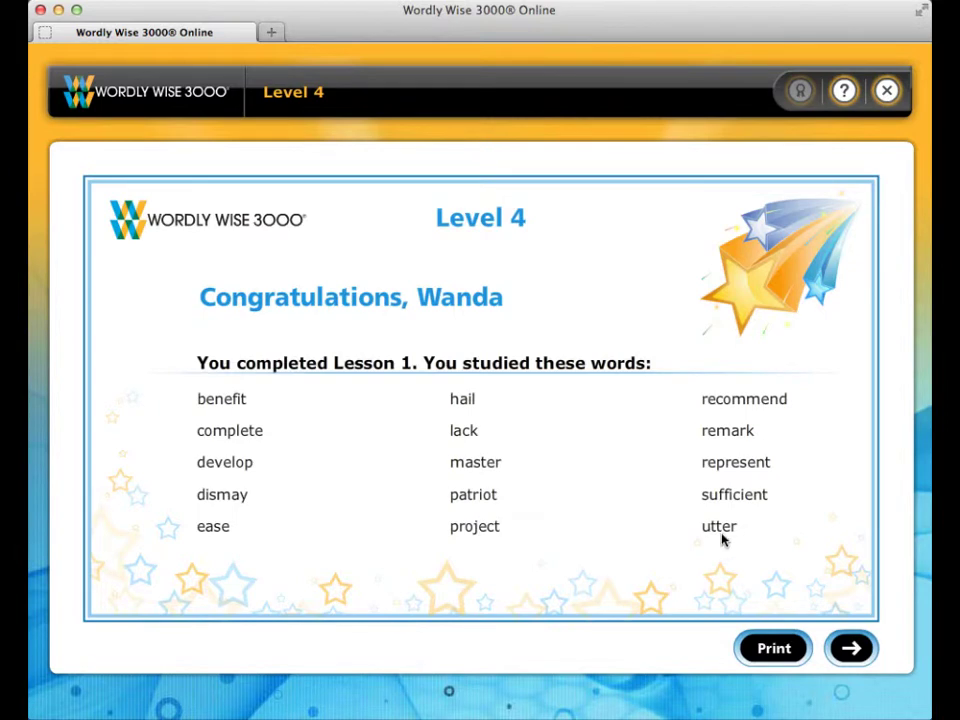
click(855, 652)
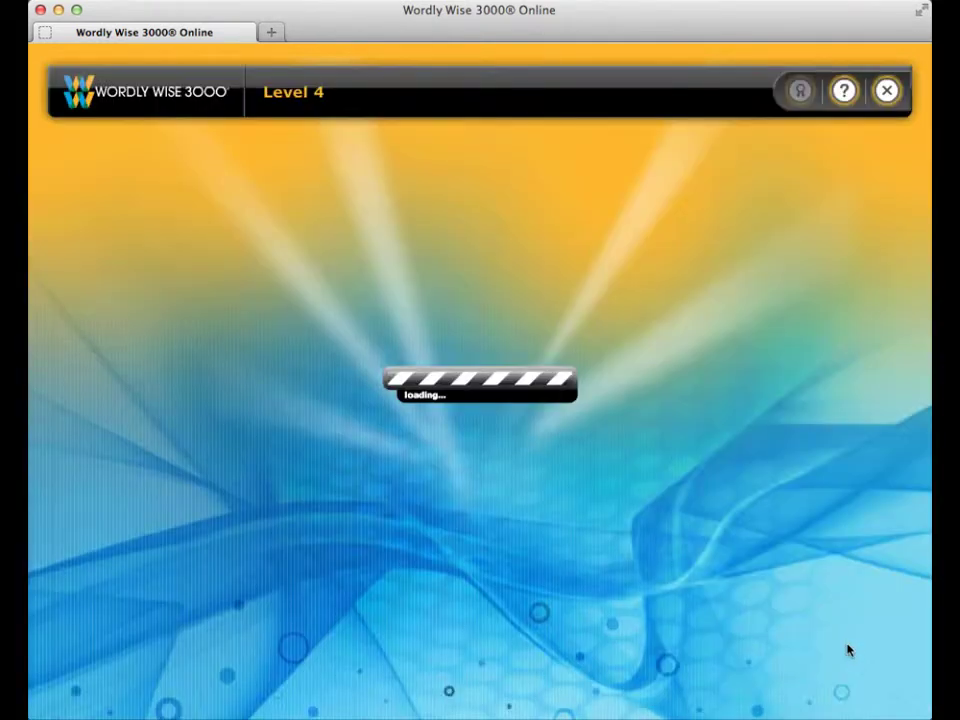